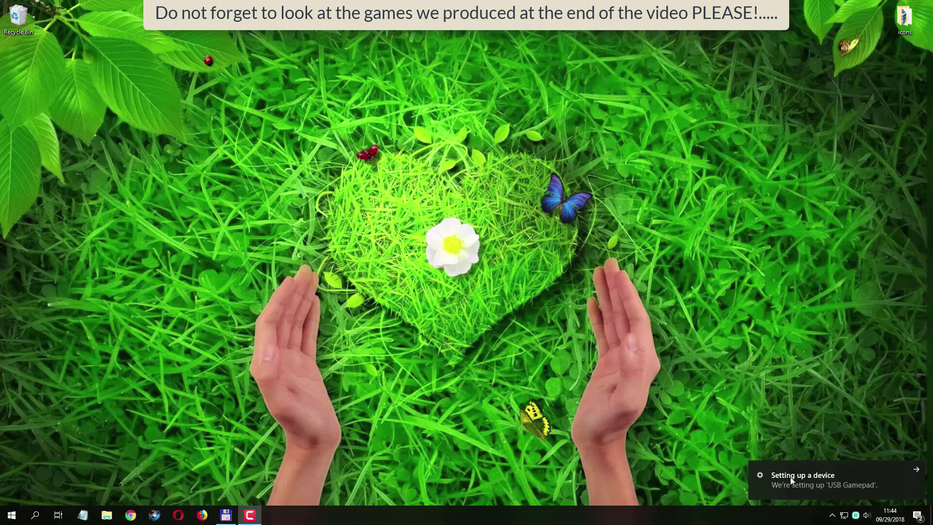
Step: Open the device settings from the device setup notification and select the USB Gamepad among the other devices
left_click(784, 471)
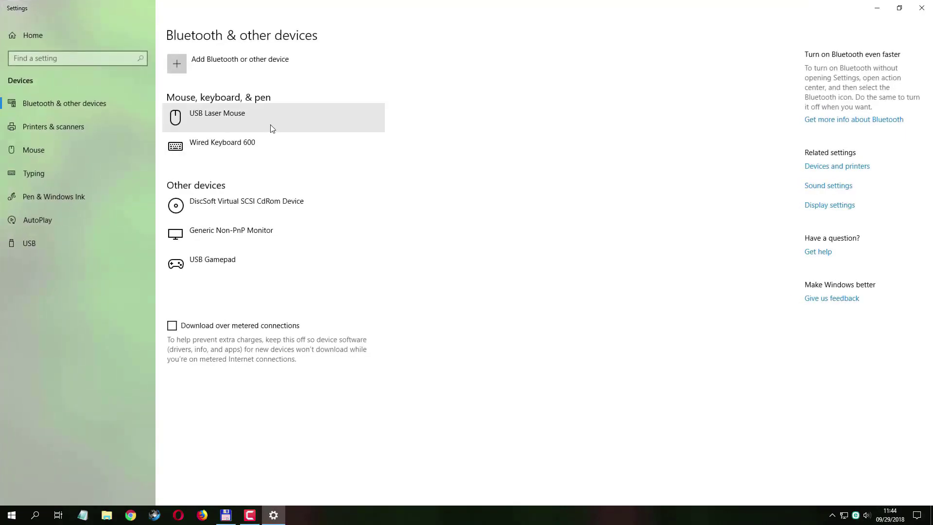
left_click(265, 261)
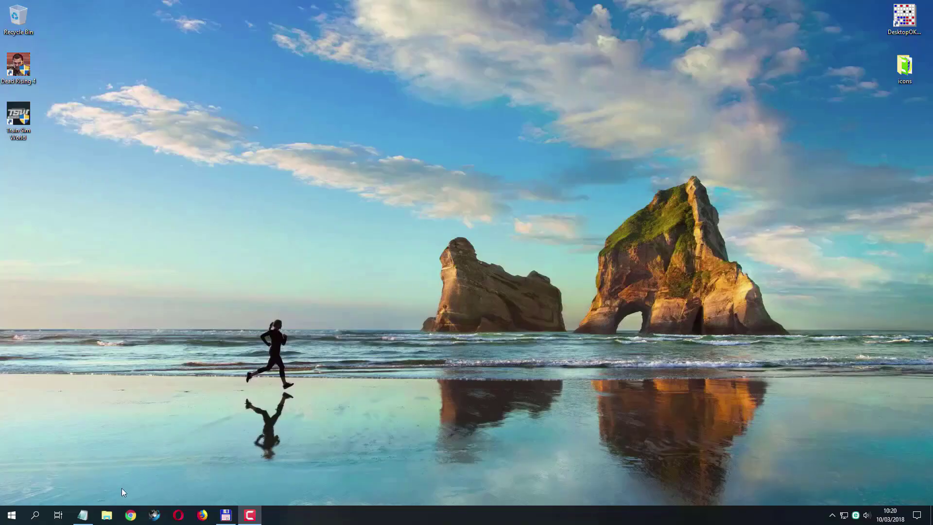
Step: Open the Downloads folder in File Explorer, select the x360ce_x64 archive and move the window clear of the desktop shortcuts
left_click(106, 515)
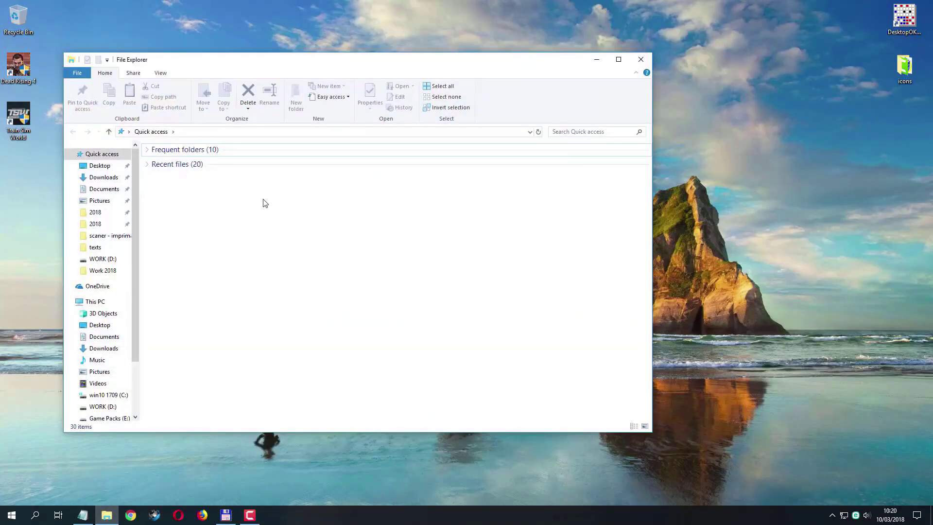
left_click(108, 180)
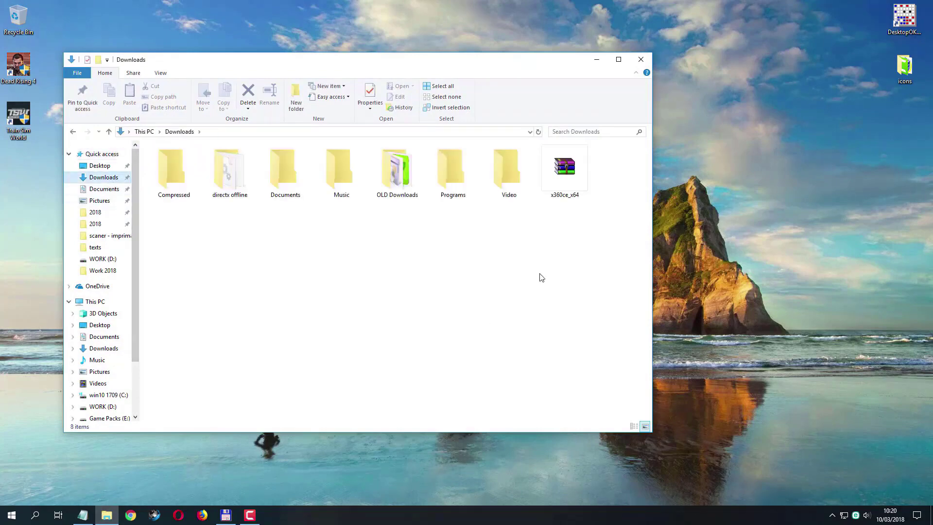
left_click(564, 182)
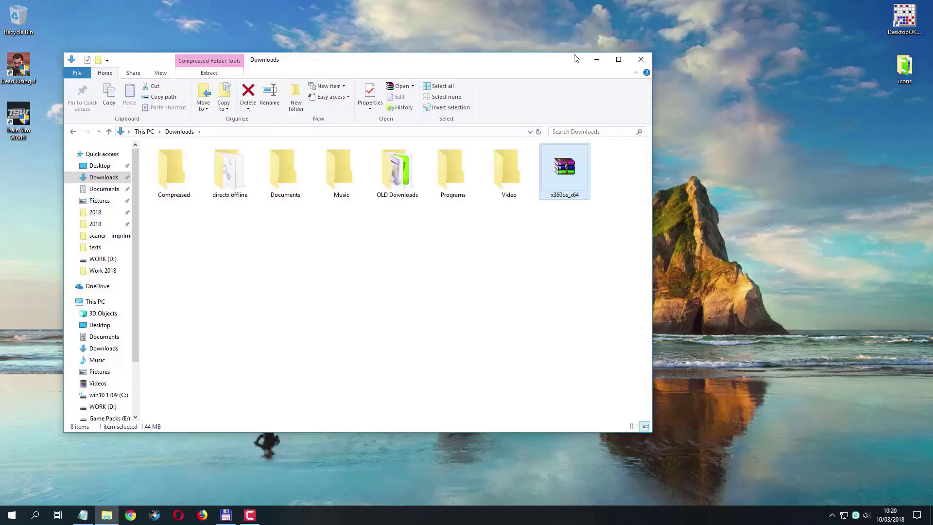
left_click_drag(523, 62, 577, 18)
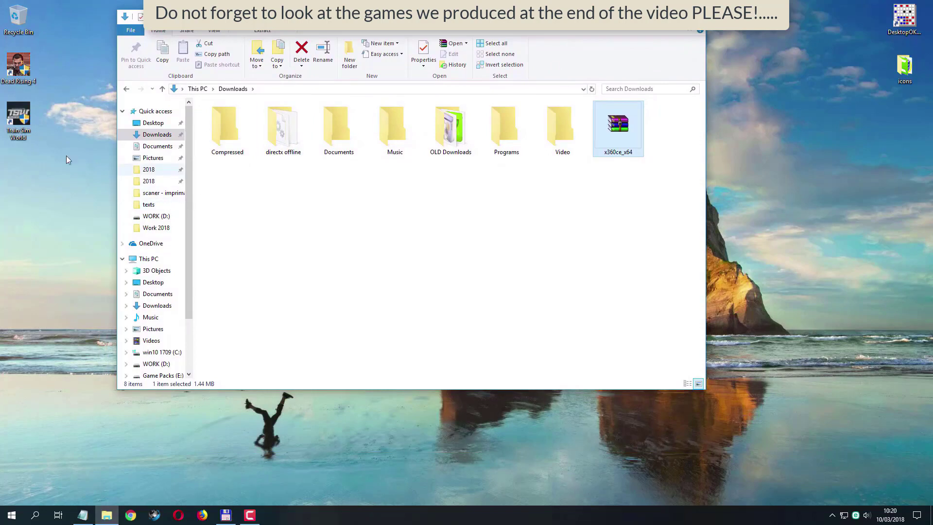
Step: Open the file location of the Dead Rising 4 shortcut and copy the x360ce_x64 archive from Downloads into that game folder
left_click(34, 68)
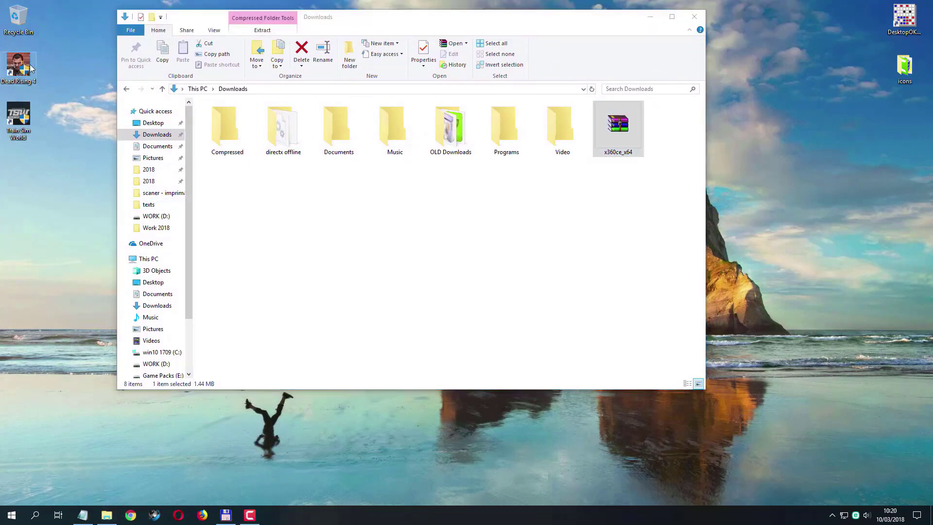
right_click(26, 69)
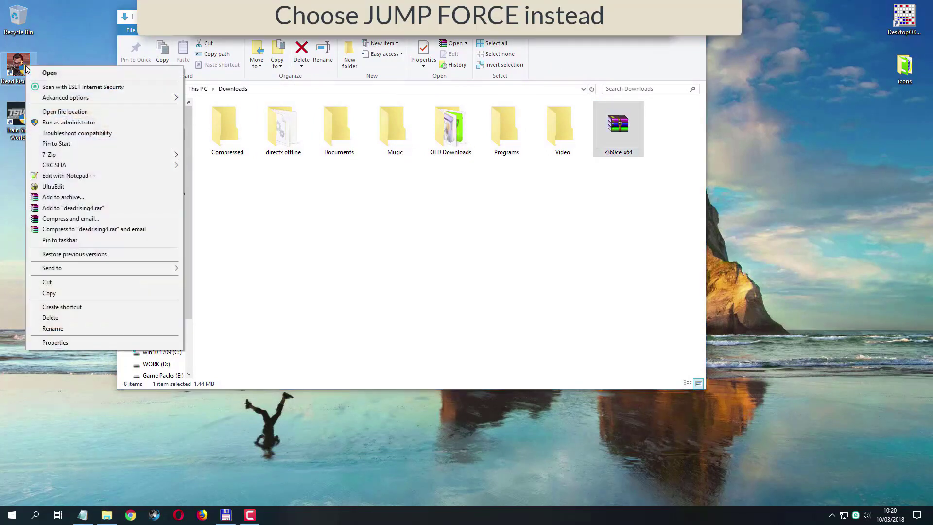
left_click(75, 112)
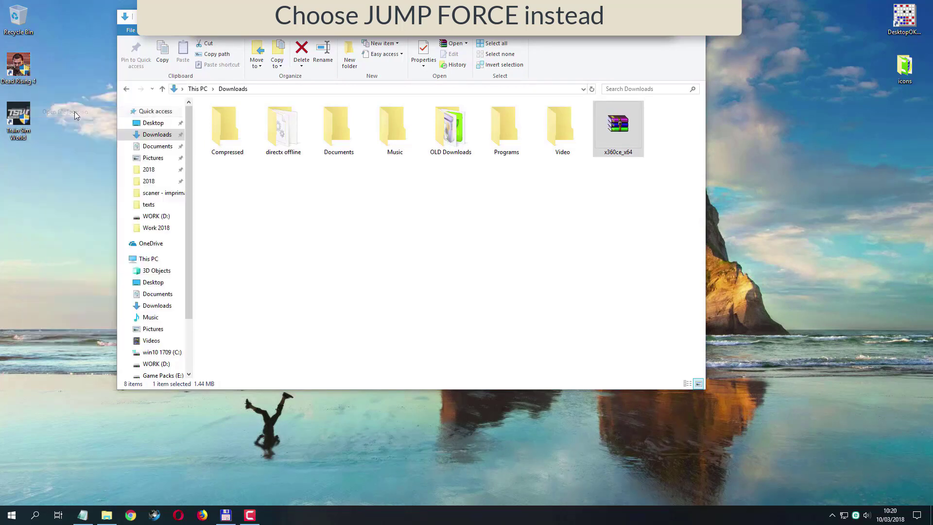
left_click_drag(362, 43, 541, 183)
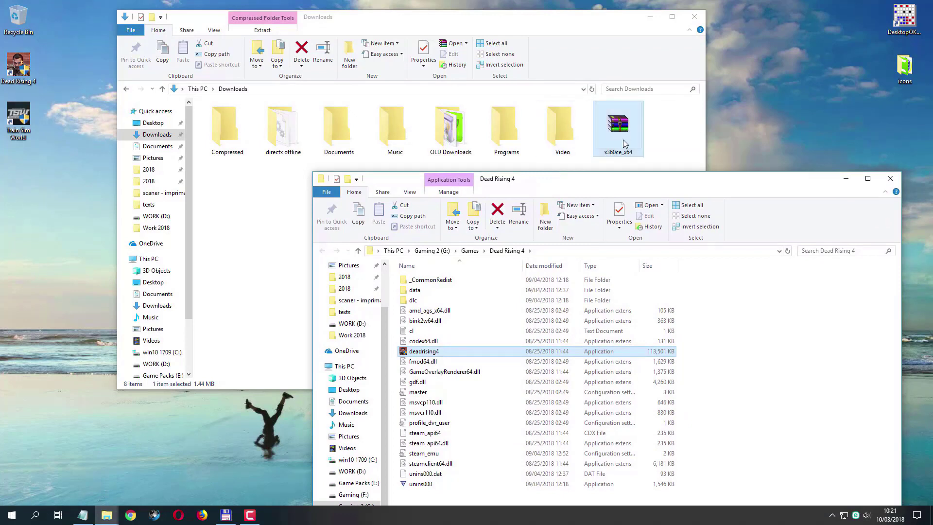
left_click_drag(620, 137, 819, 395)
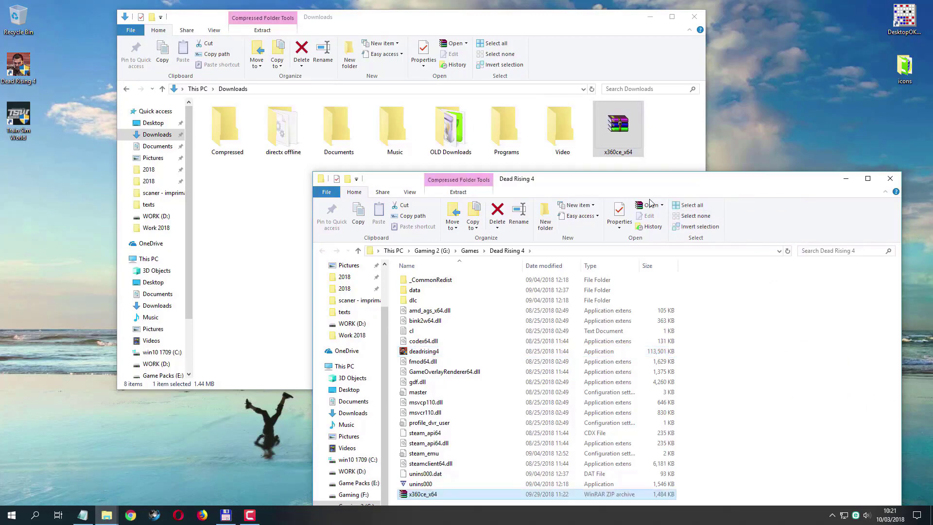
left_click_drag(629, 189, 571, 183)
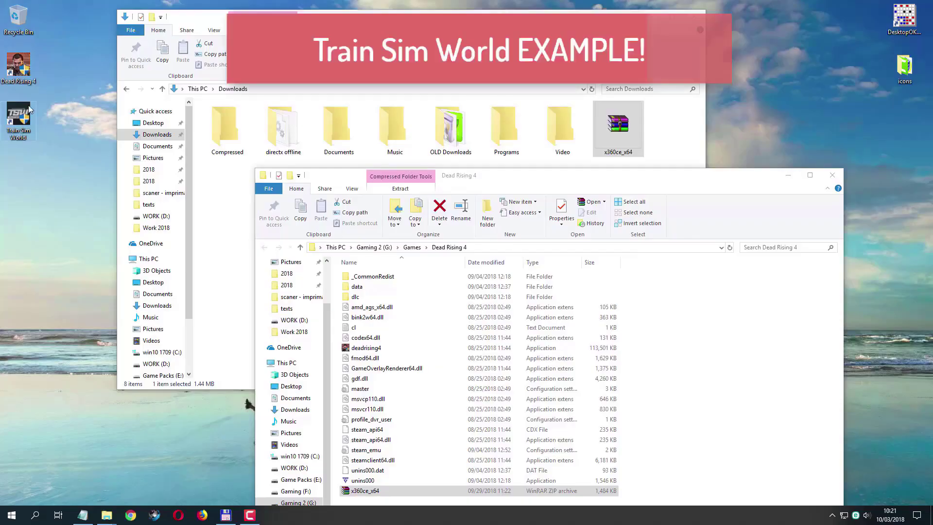
Step: Open the file location of the Train Sim World shortcut and copy the x360ce_x64 archive from Downloads into its Win64 folder
right_click(28, 119)
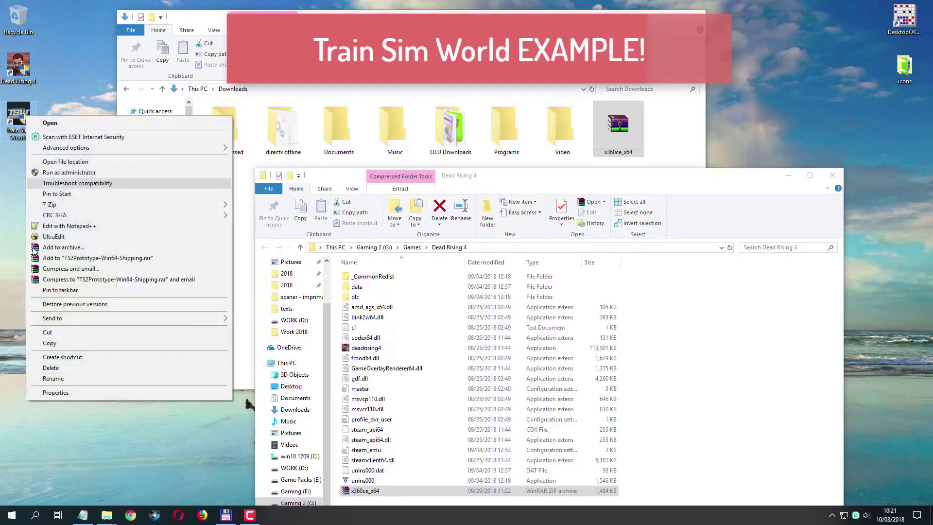
left_click(121, 162)
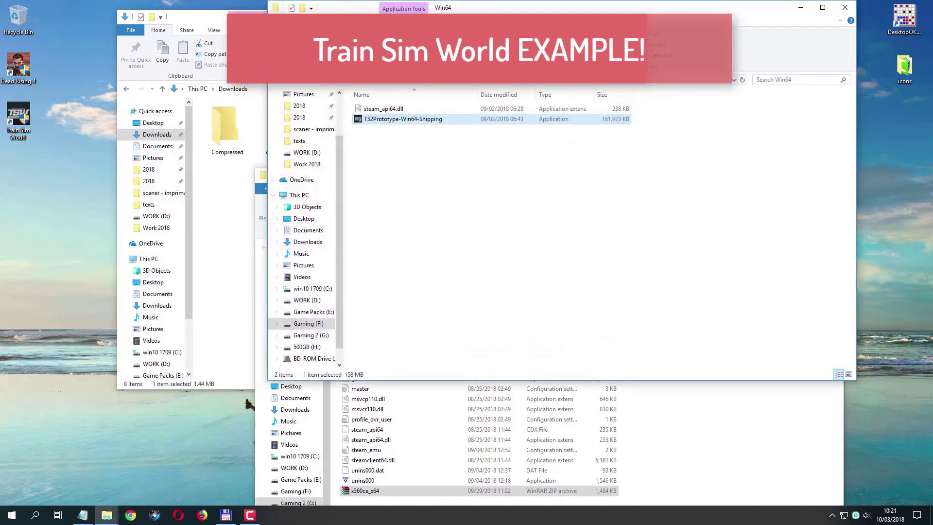
left_click_drag(589, 13, 713, 150)
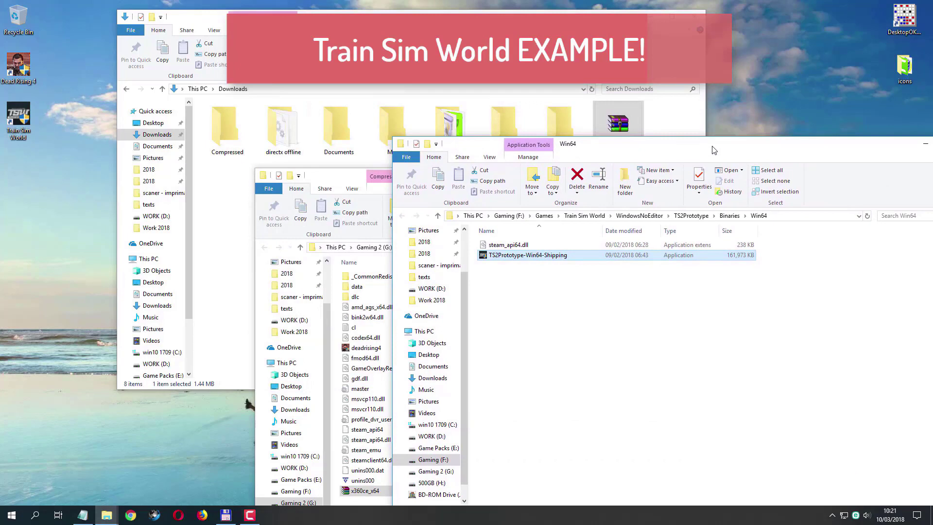
left_click_drag(714, 150, 714, 196)
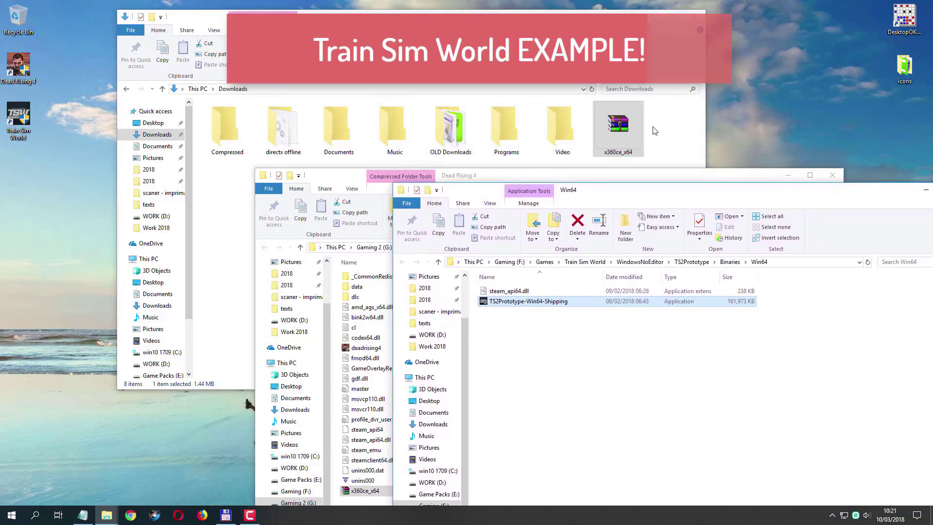
left_click_drag(614, 127, 696, 397)
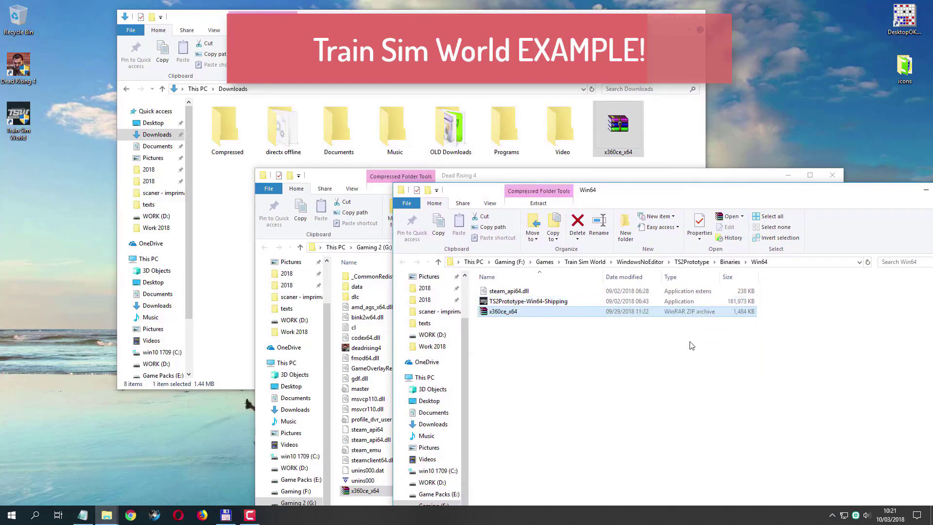
Step: Put the Win64 folder window out of the way and bring the Dead Rising 4 folder window to the front
left_click_drag(787, 193, 654, 168)
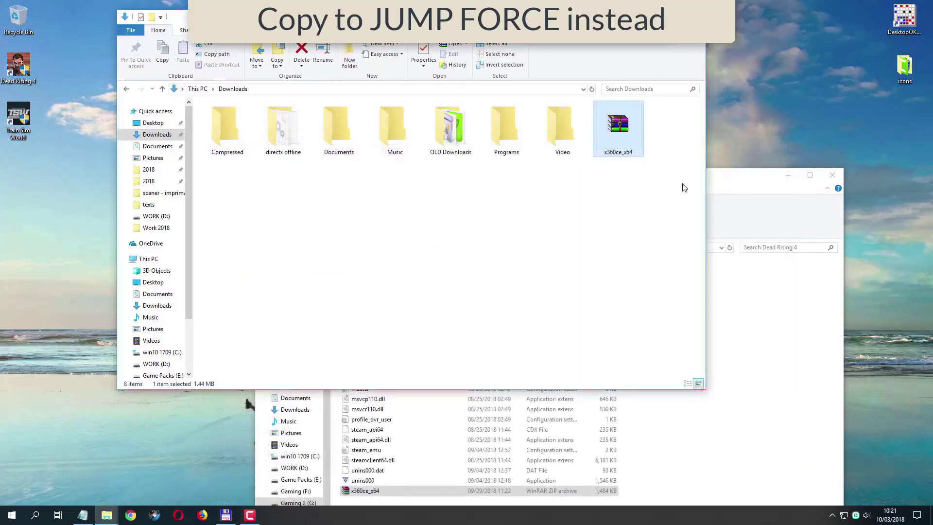
left_click(740, 186)
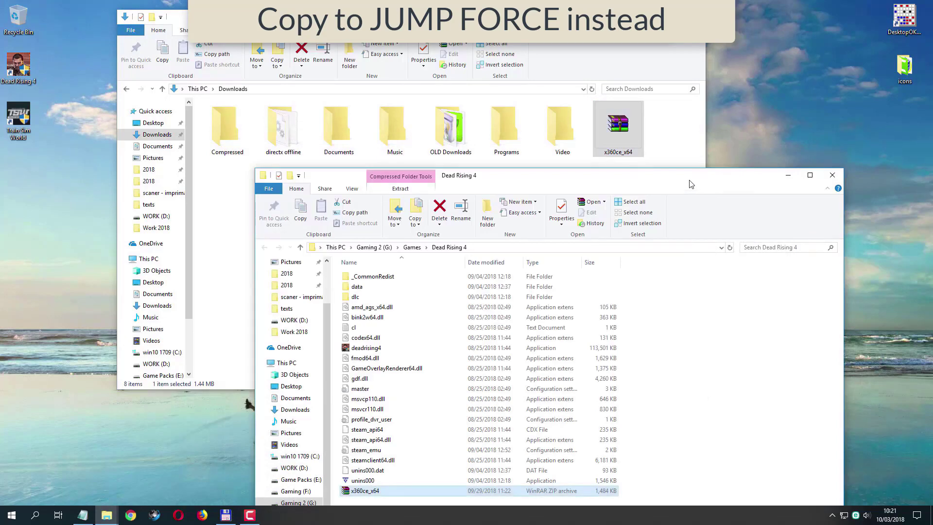
left_click_drag(642, 175, 538, 43)
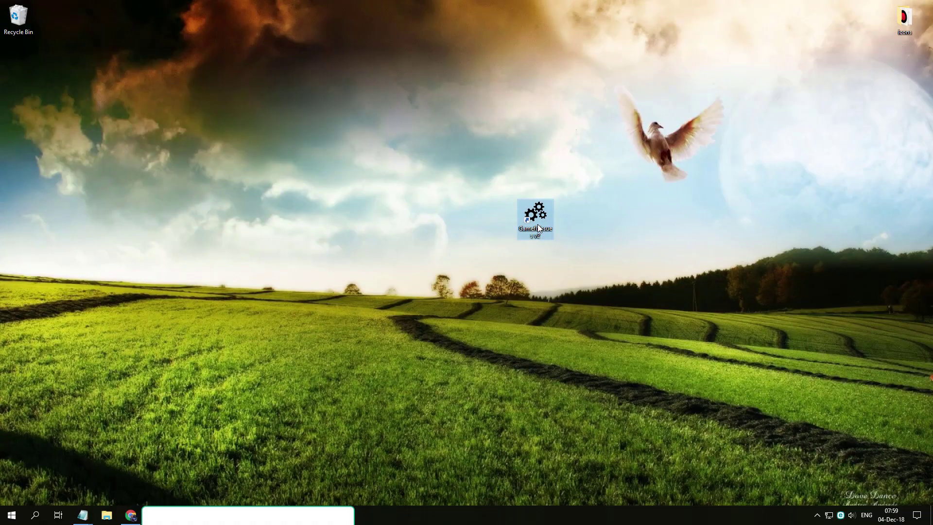
Step: Launch the Gamefixissue tool from the desktop, start its Gamepad Emulator installer and continue past the welcome page
double_click(537, 223)
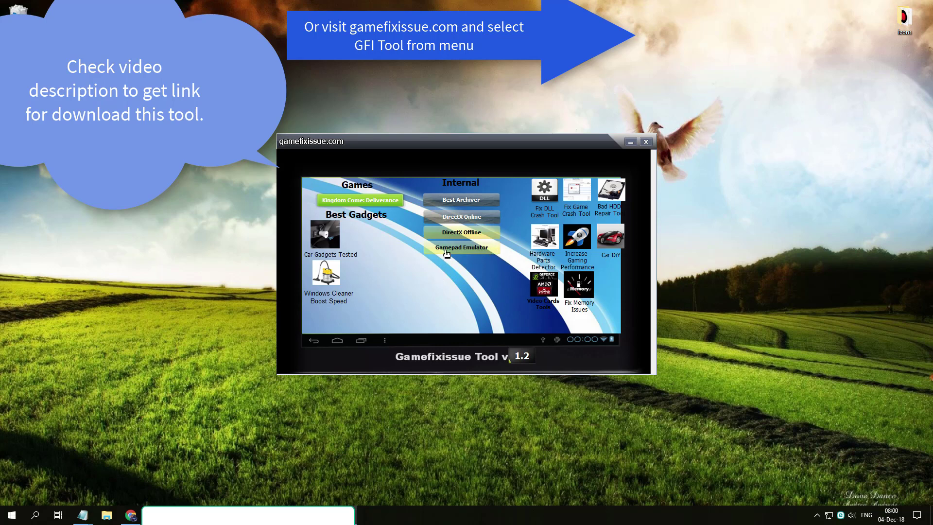
left_click(446, 251)
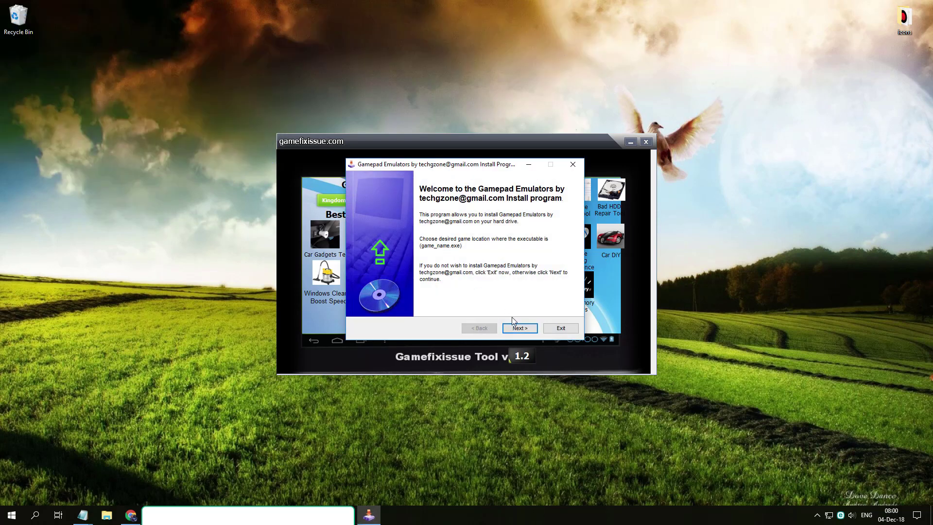
left_click(517, 328)
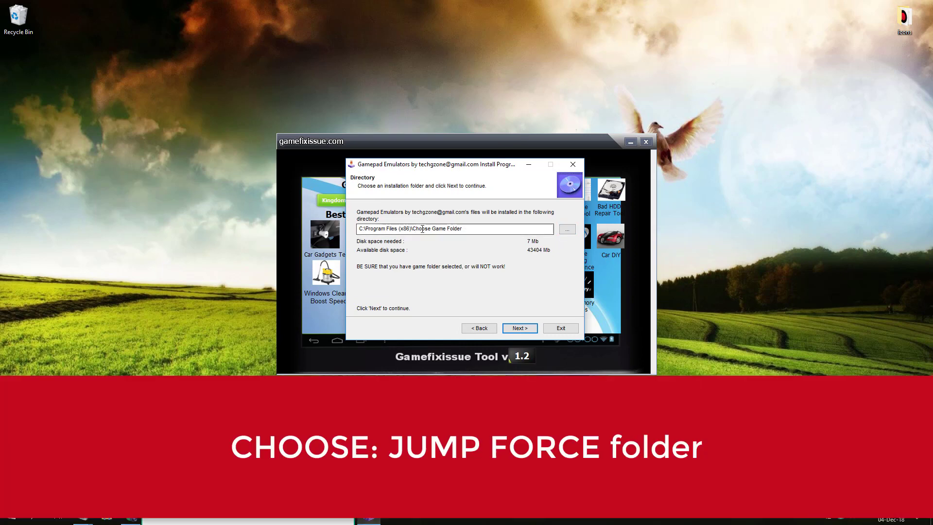
Step: Set the installation directory to the Just Cause 4 folder in Steam Folder for Games on the Gaming (F:) drive
left_click(567, 229)
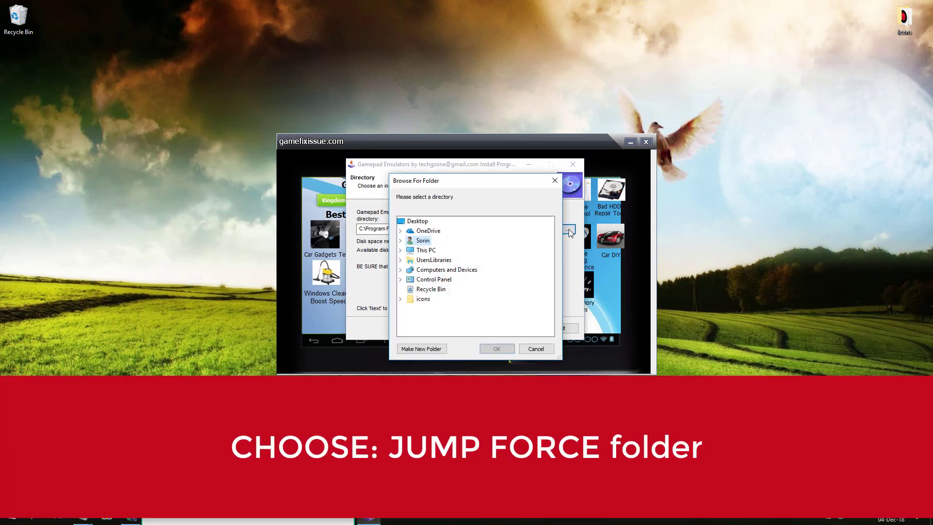
double_click(439, 251)
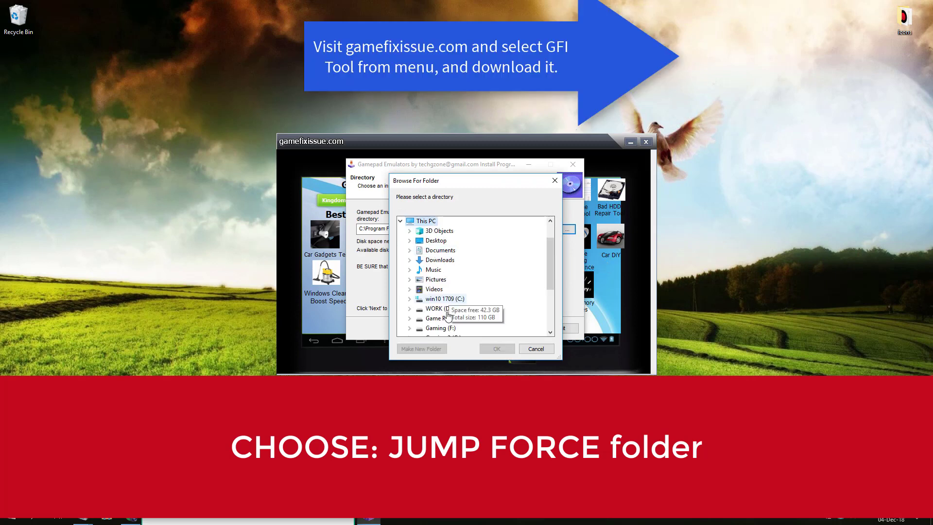
double_click(445, 328)
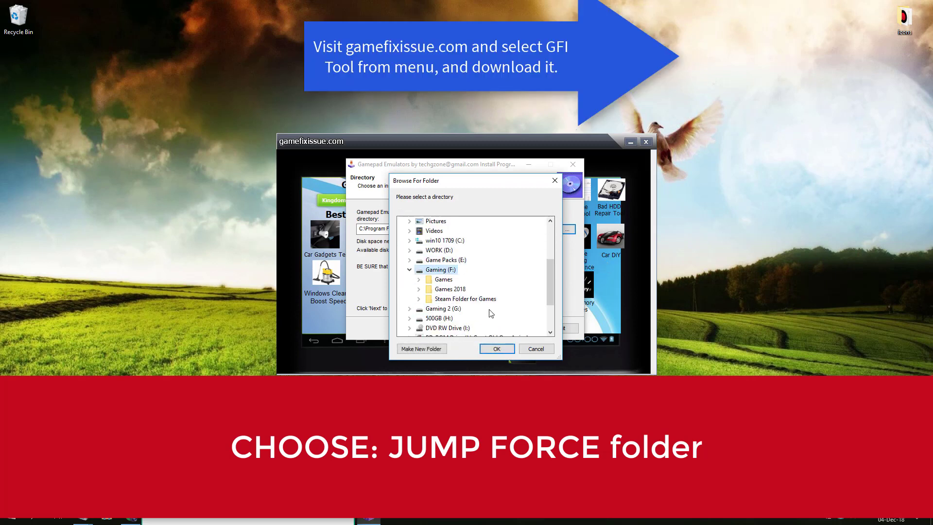
double_click(452, 299)
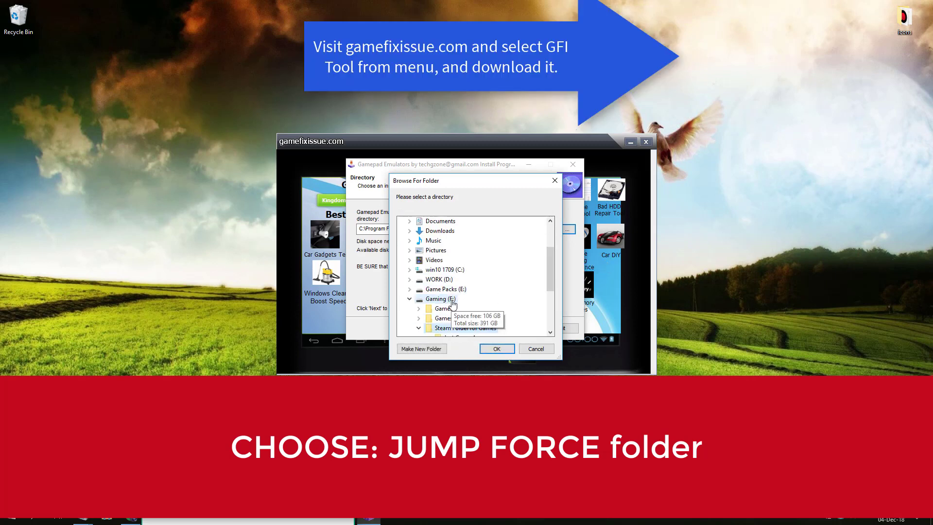
scroll(455, 303, "down", 1)
left_click(466, 251)
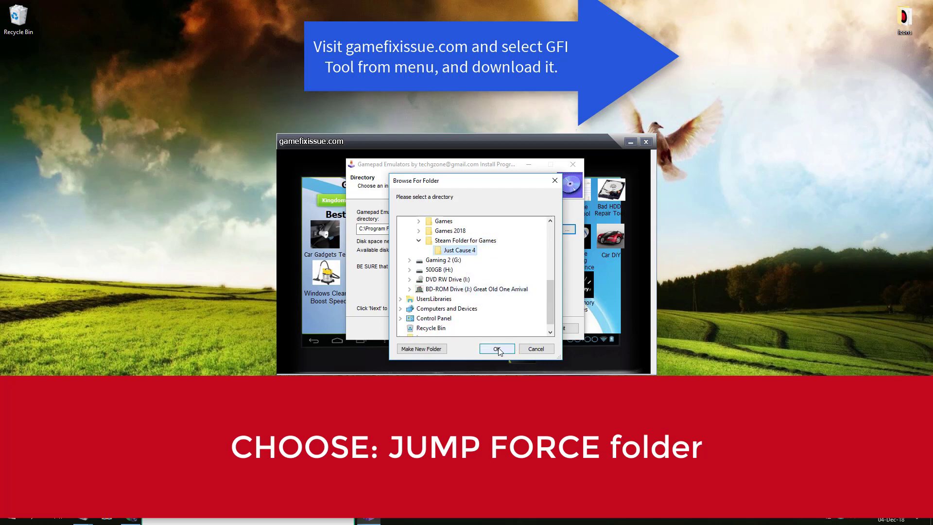
left_click(497, 349)
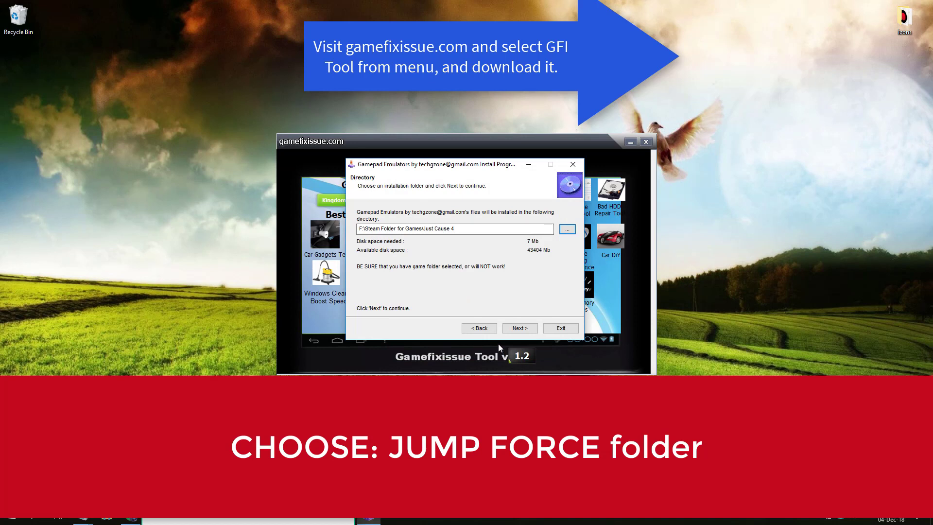
Step: Install the Gamepad Emulators files into the chosen game folder and exit the installer
left_click(527, 330)
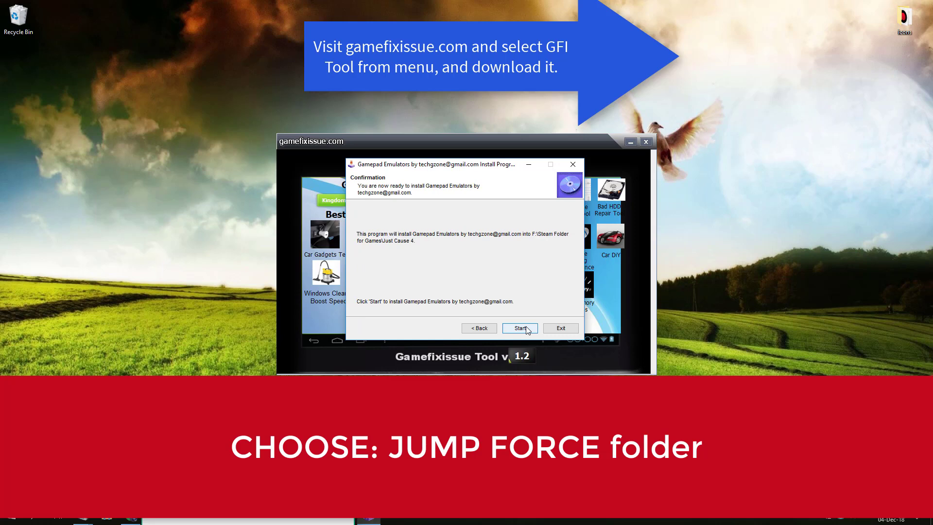
left_click(528, 330)
left_click(557, 329)
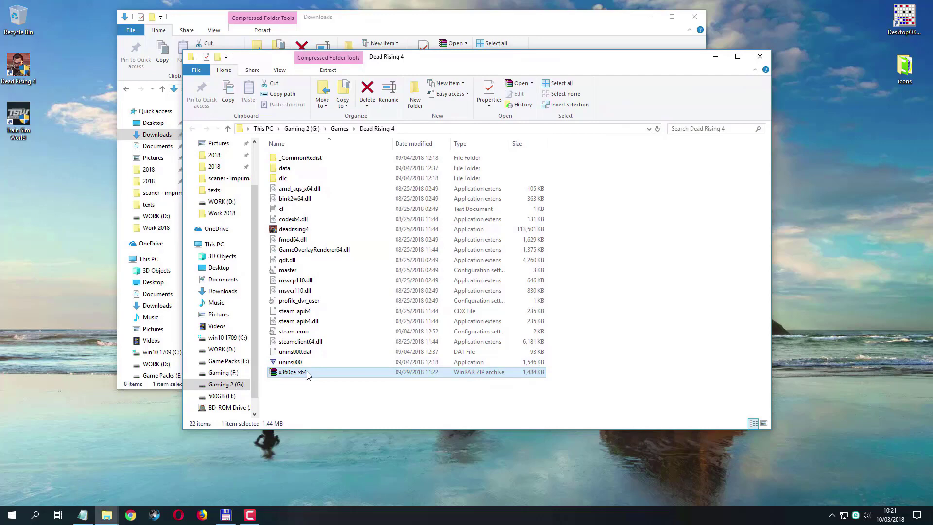
Step: Extract the x360ce_x64 archive directly into the Dead Rising 4 folder with 7-Zip and launch the extracted x360ce_x64 application
right_click(307, 374)
mouse_move(430, 183)
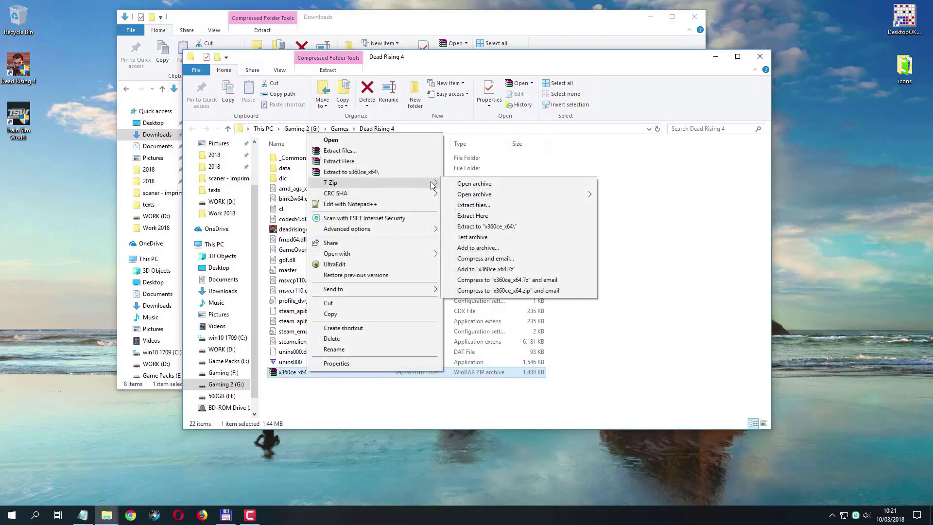
left_click(499, 214)
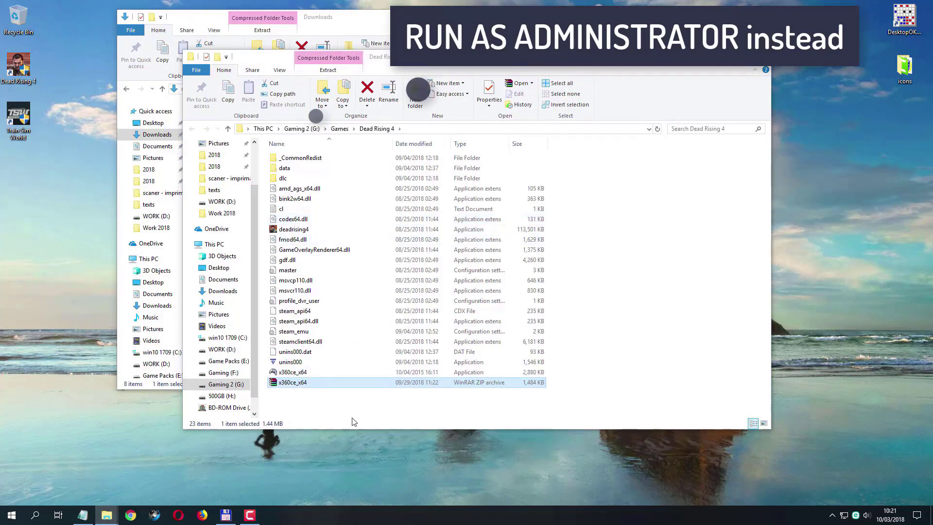
left_click(322, 372)
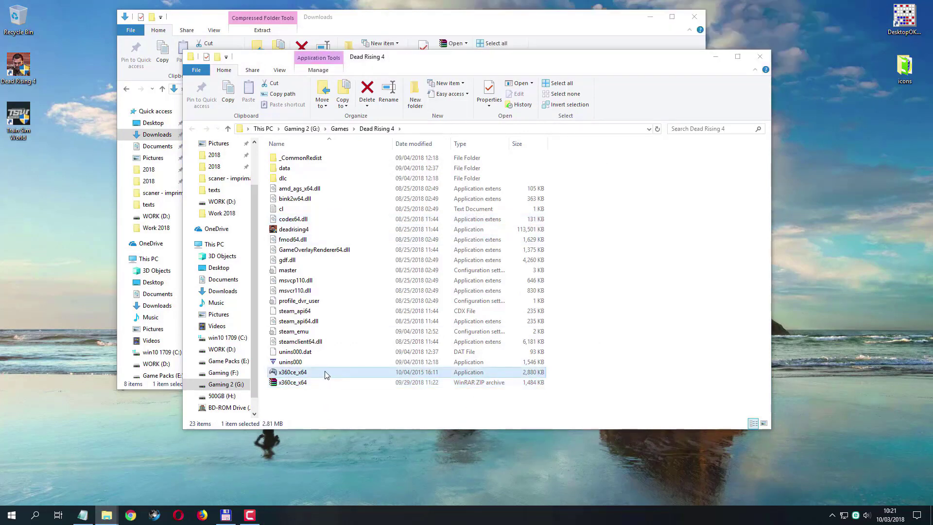
double_click(293, 373)
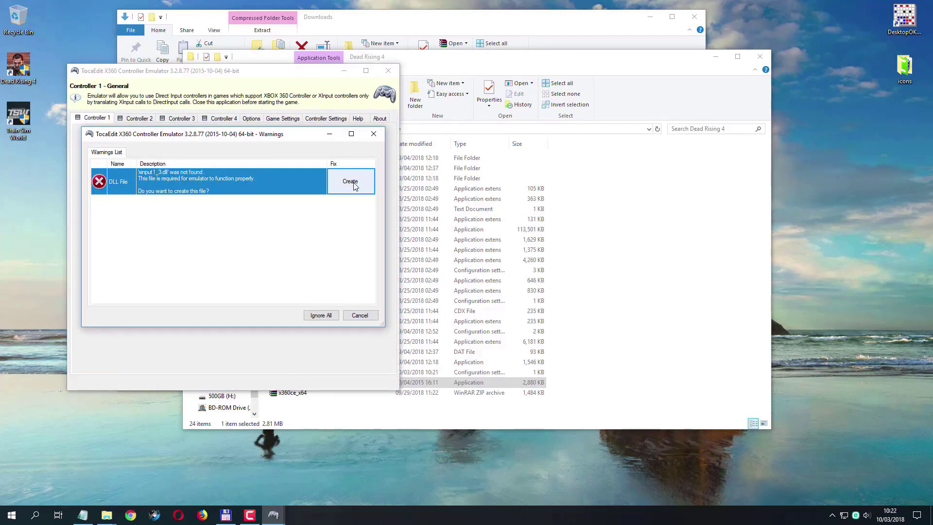
Step: Create the missing xinput1_3.dll and apply automatically searched settings for the new USB Gamepad, permanently allowing the emulator's outbound network traffic
left_click(355, 186)
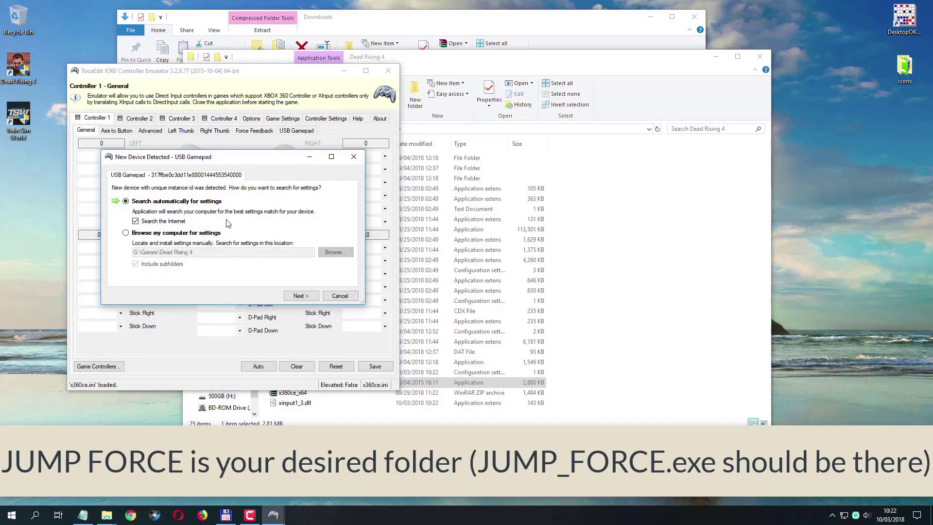
left_click(311, 297)
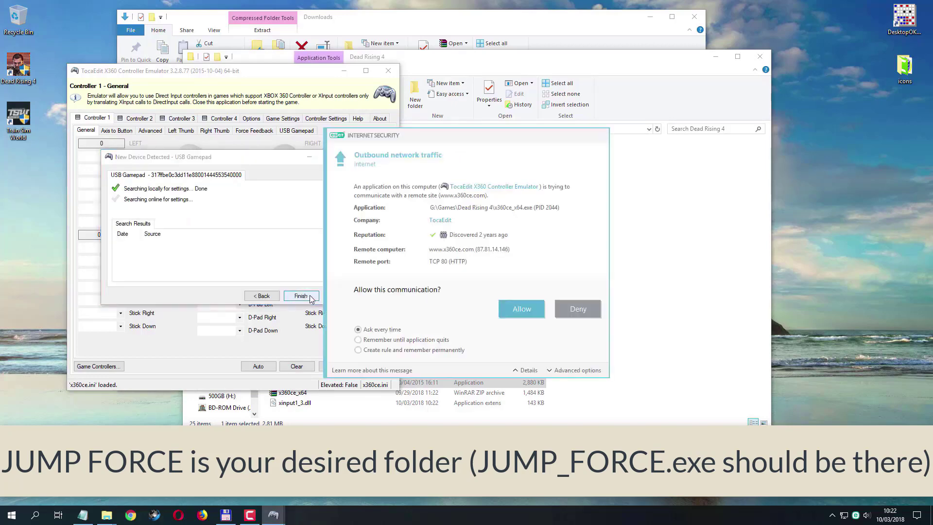
left_click(396, 351)
left_click(513, 311)
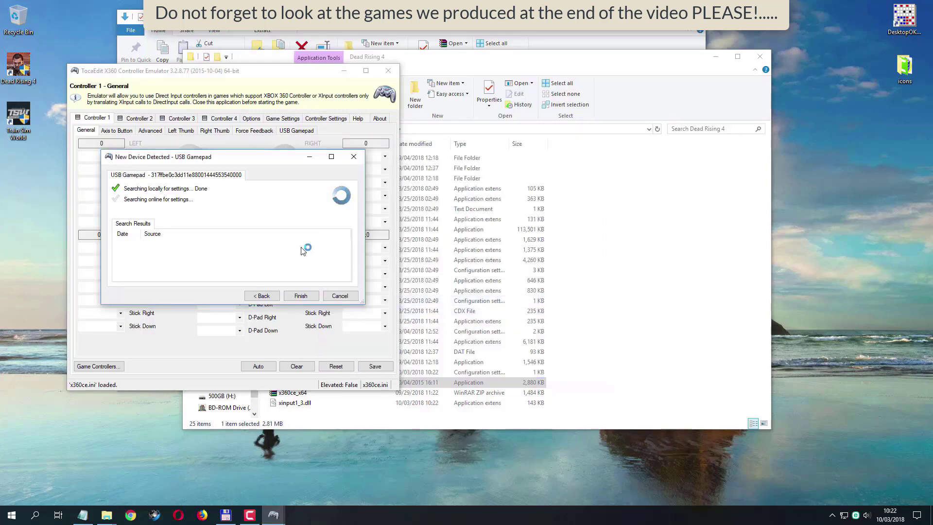
left_click(301, 296)
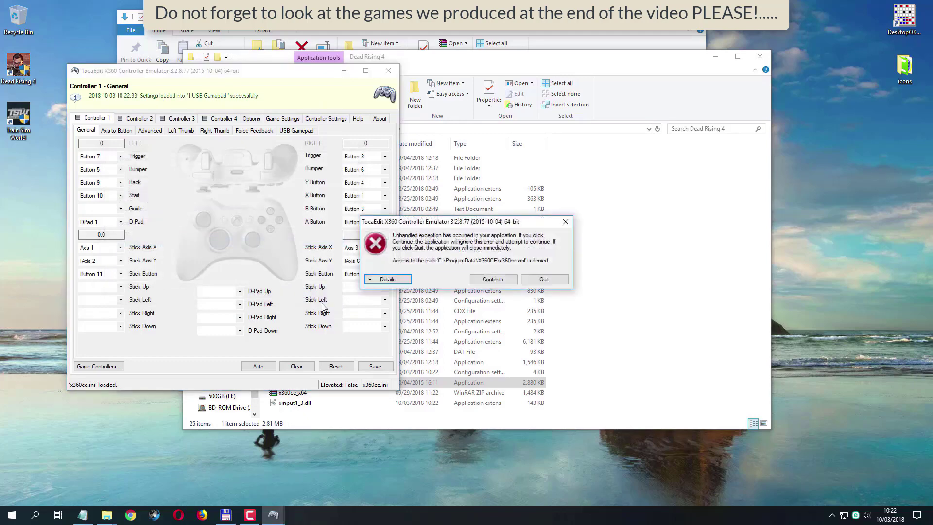
left_click(493, 280)
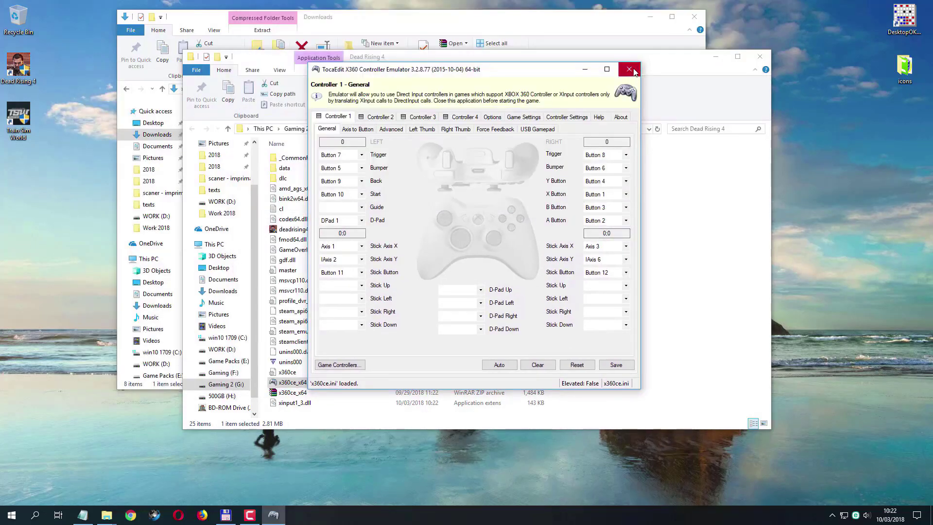
Step: Try to save the Controller 1 settings, then close the emulator
left_click(622, 367)
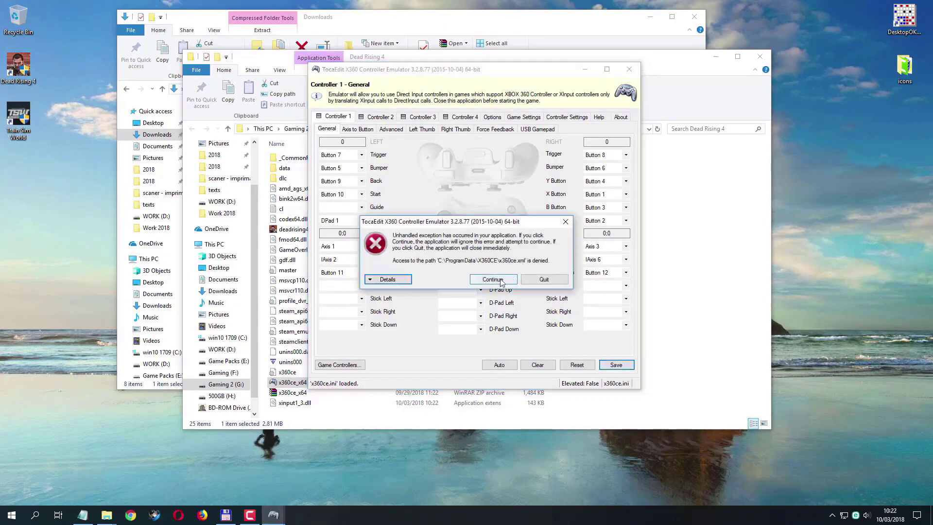
left_click(493, 280)
left_click(636, 70)
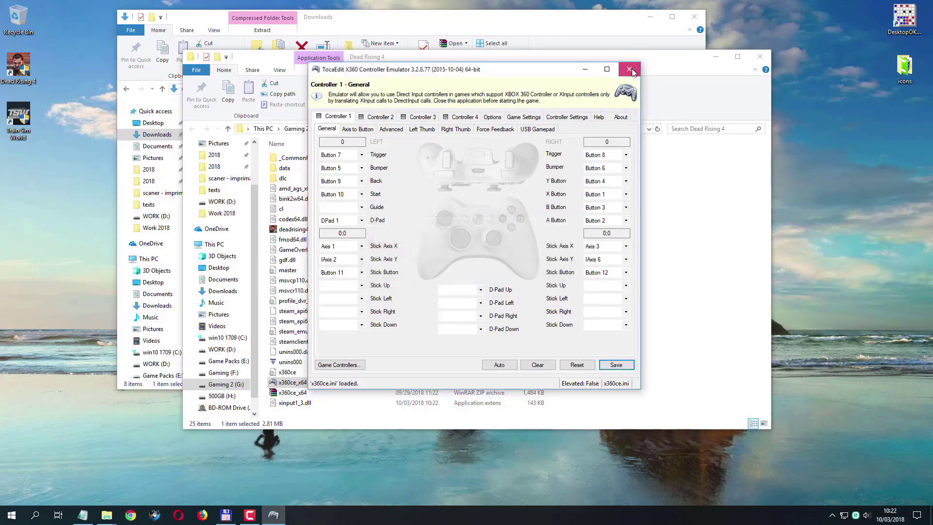
Step: Run the x360ce_x64 application from the Dead Rising 4 folder as administrator and move its window clear for working
right_click(306, 384)
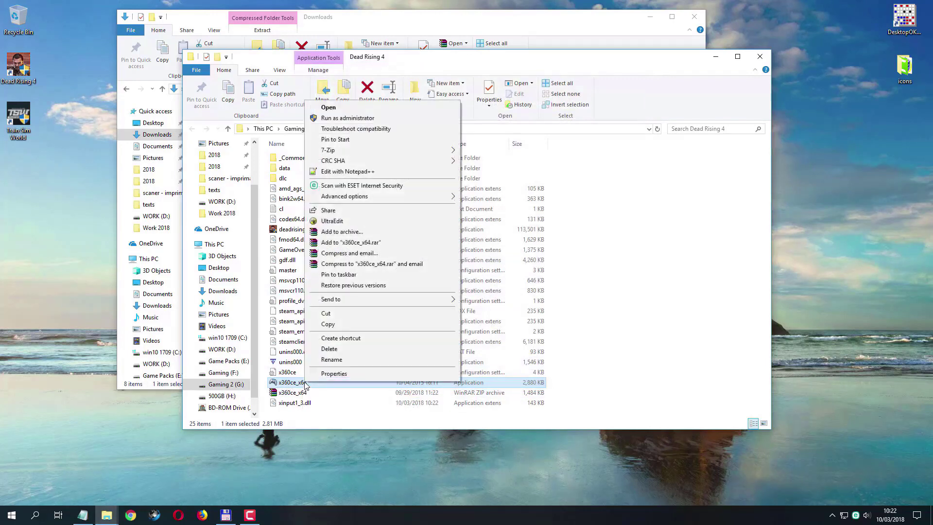
left_click(372, 120)
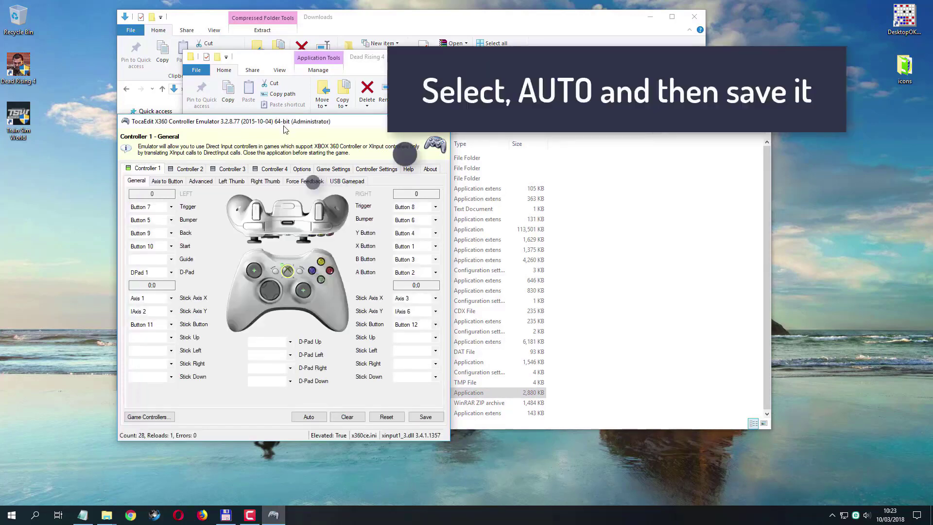
left_click_drag(285, 126, 416, 113)
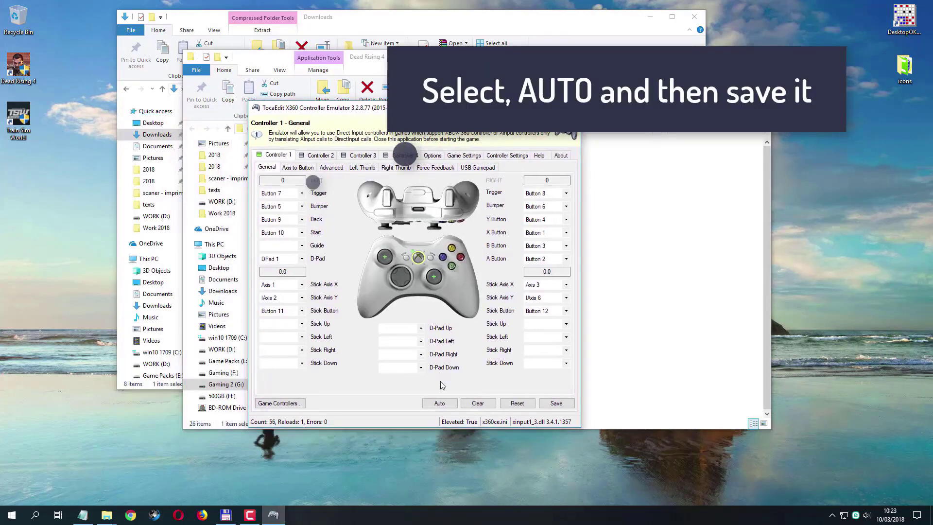
Step: Fill all Controller 1 settings automatically, save them and close the emulator
left_click(440, 403)
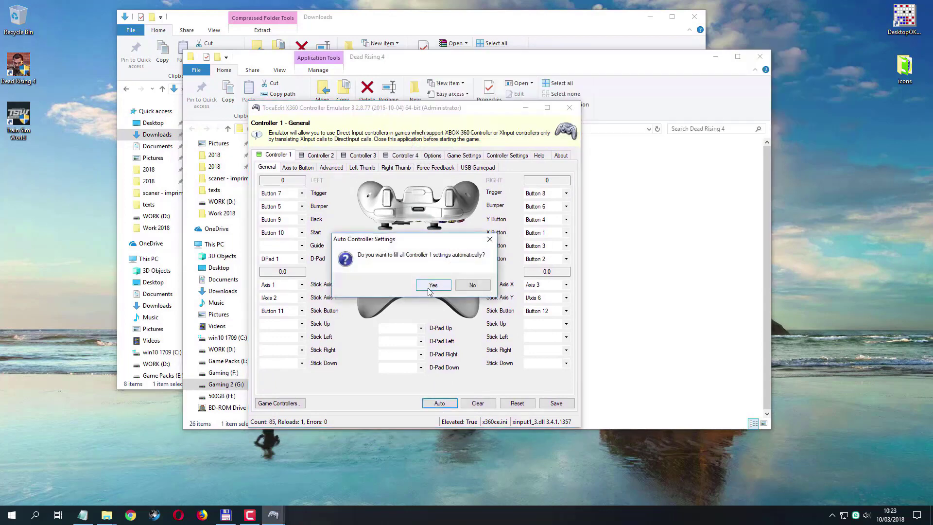
left_click(428, 285)
left_click(564, 405)
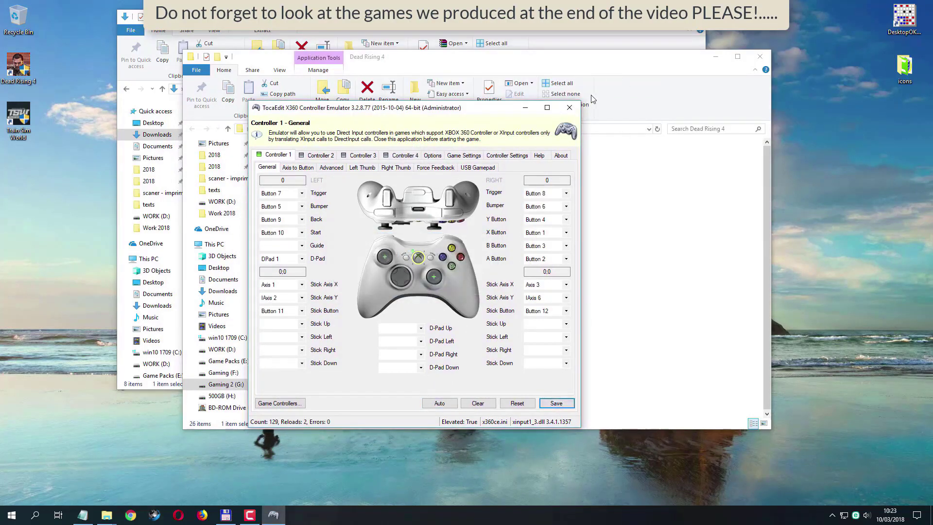
left_click(569, 107)
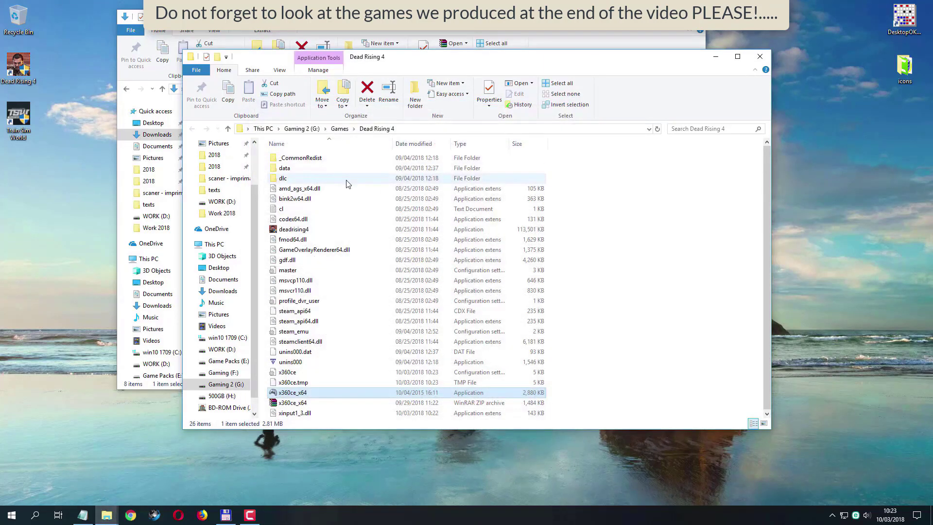
Step: Reopen x360ce_x64 as administrator and enable the DI hook mask for x360ce_x64.exe in the game settings
left_click(353, 231)
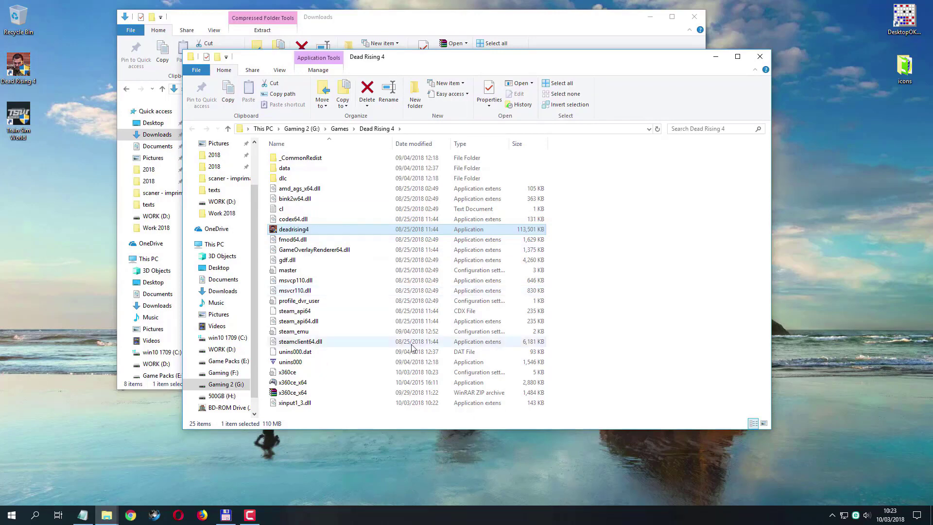
left_click(338, 384)
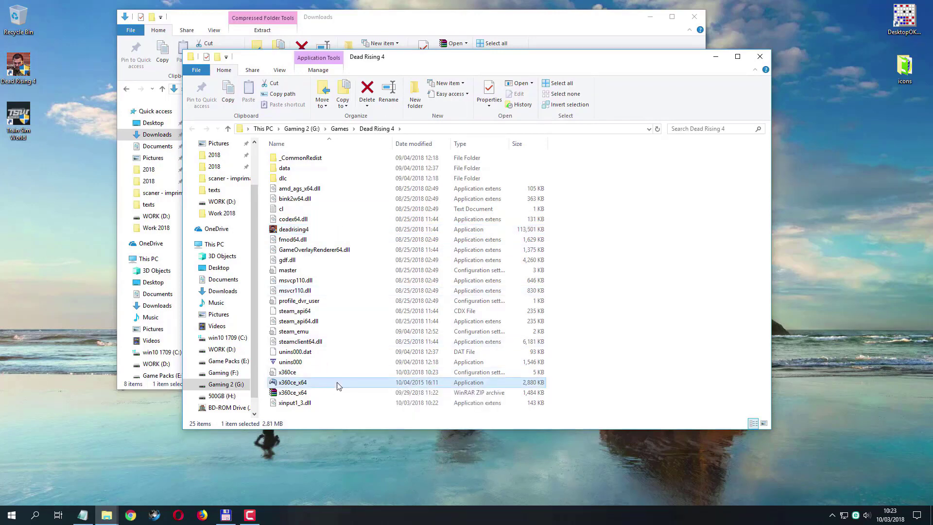
right_click(339, 385)
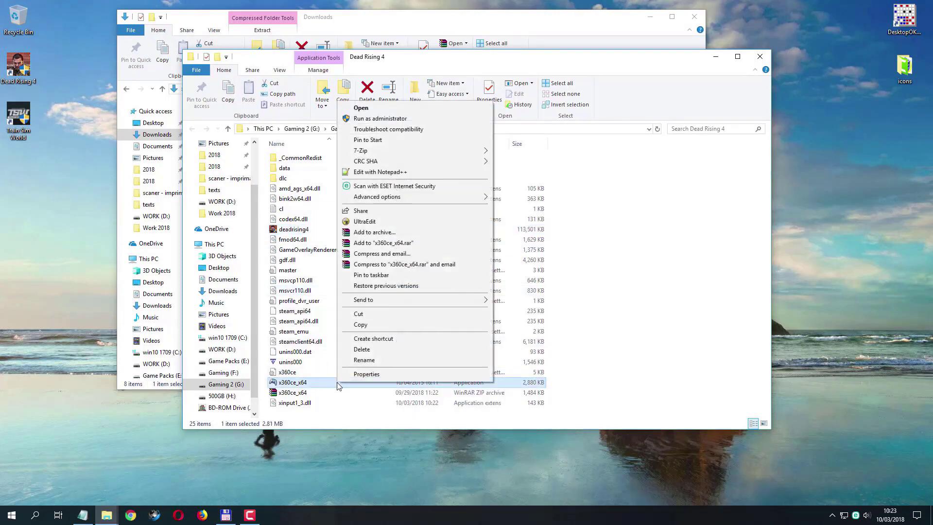
left_click(439, 119)
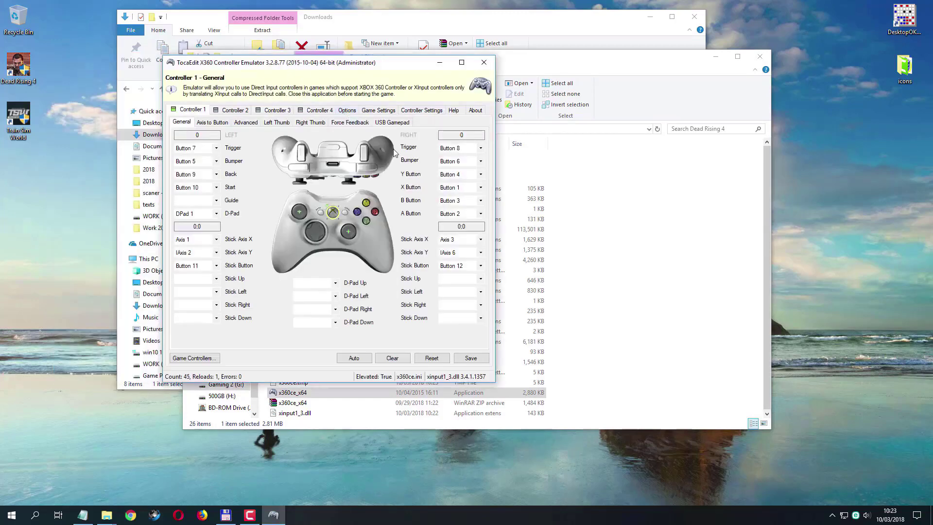
left_click(385, 110)
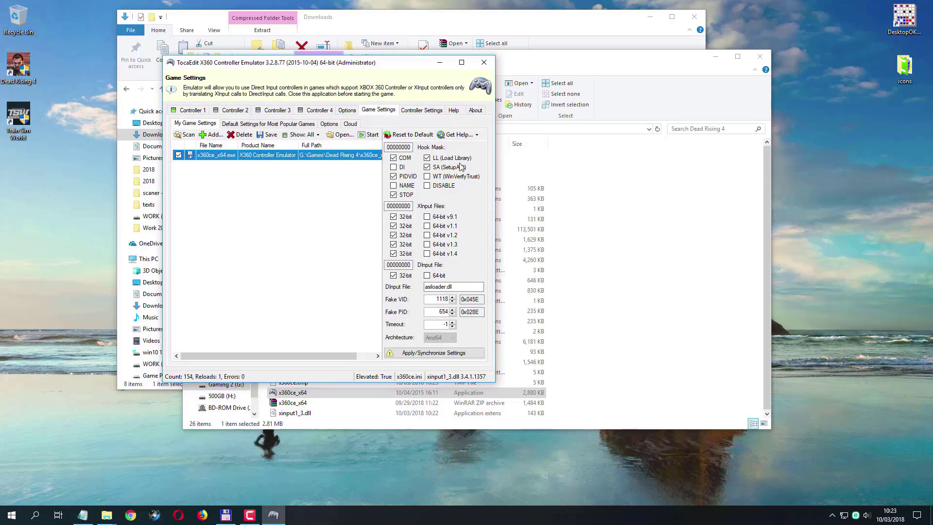
left_click(401, 167)
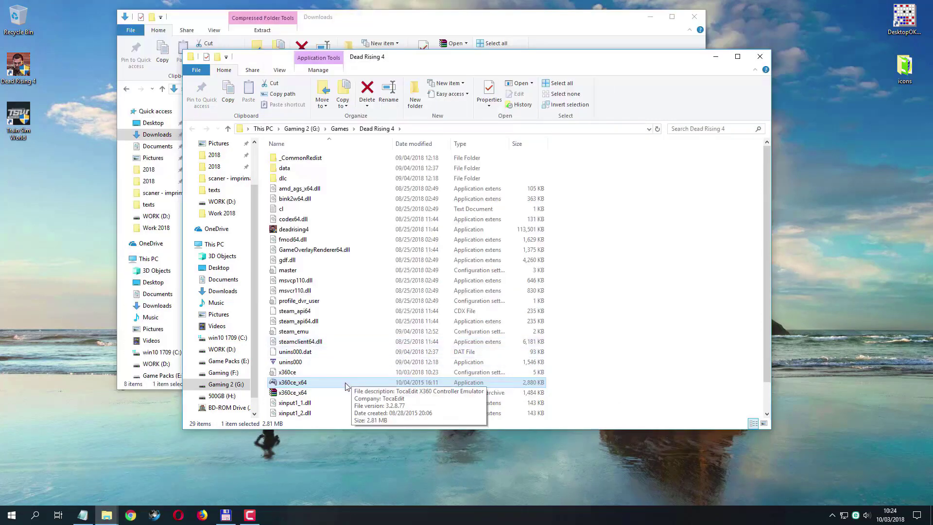
Step: Relaunch x360ce_x64 as administrator and clear every Hook Mask option for x360ce_x64.exe in the game settings
right_click(346, 384)
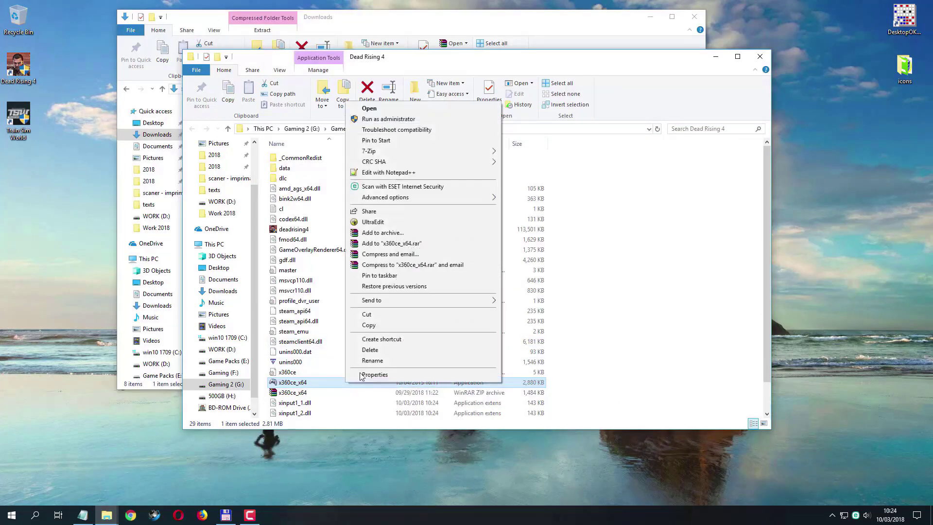
left_click(411, 120)
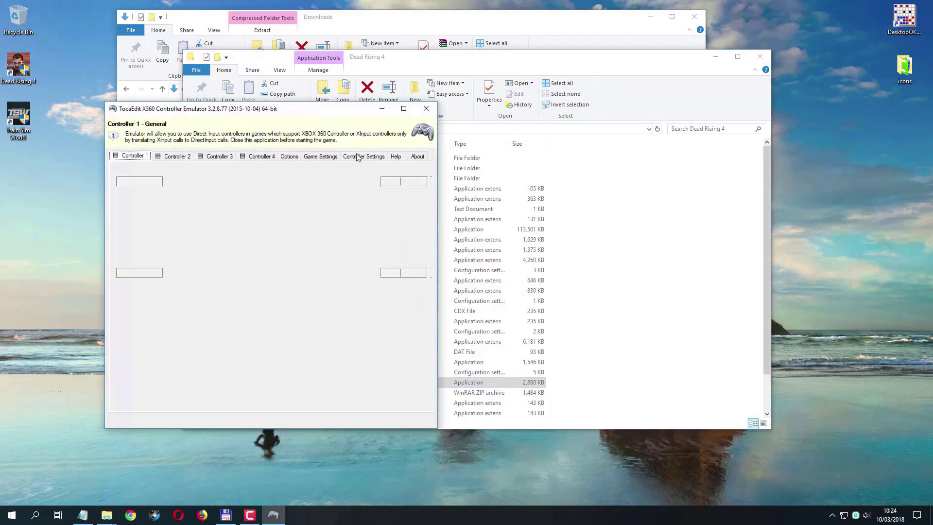
left_click(321, 156)
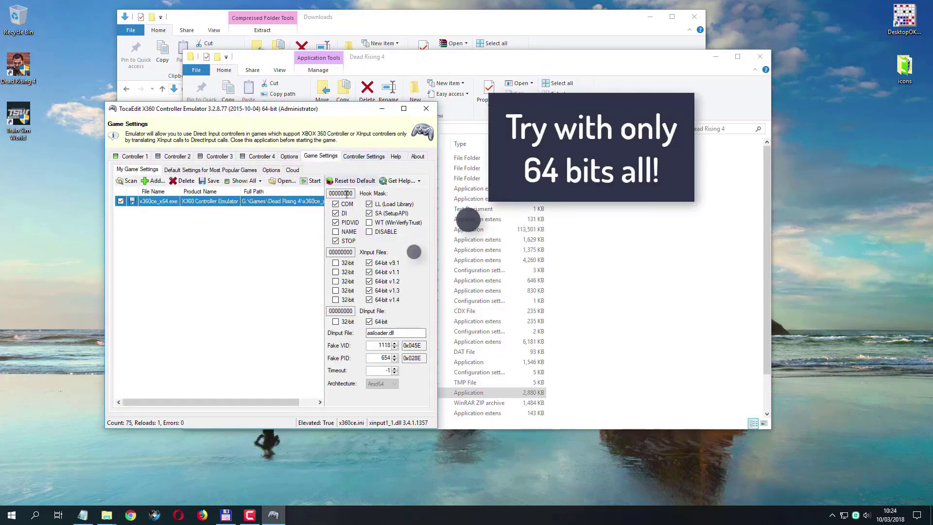
left_click(346, 241)
left_click(346, 223)
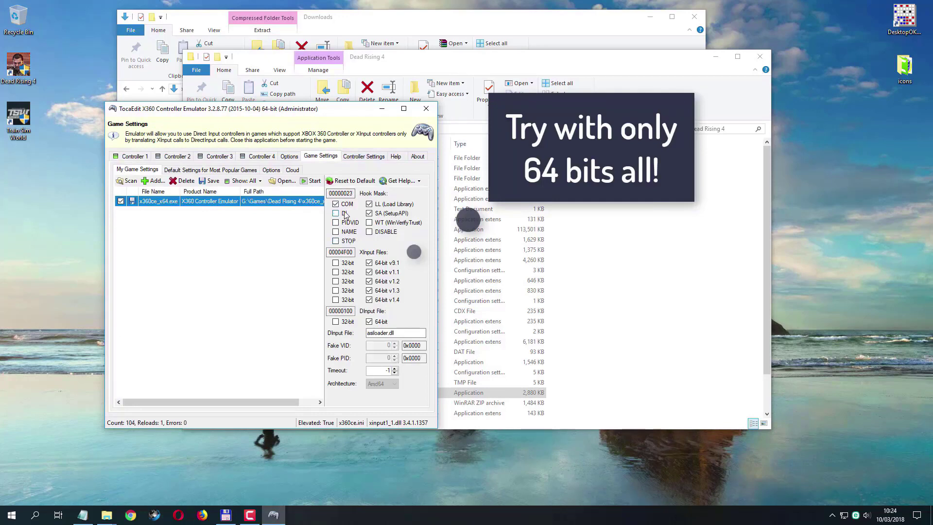
left_click(344, 213)
left_click(346, 204)
left_click(388, 214)
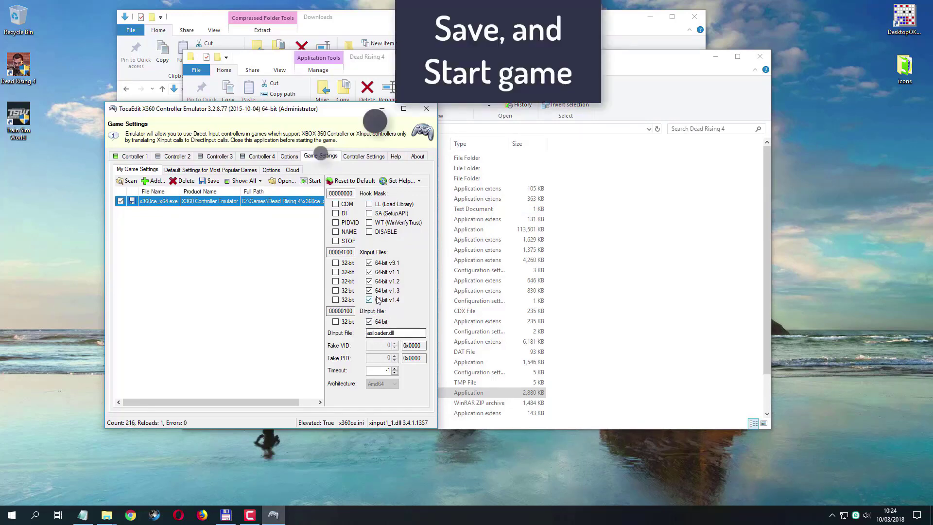
Step: Save the game settings for x360ce_x64.exe and close the emulator
left_click(210, 182)
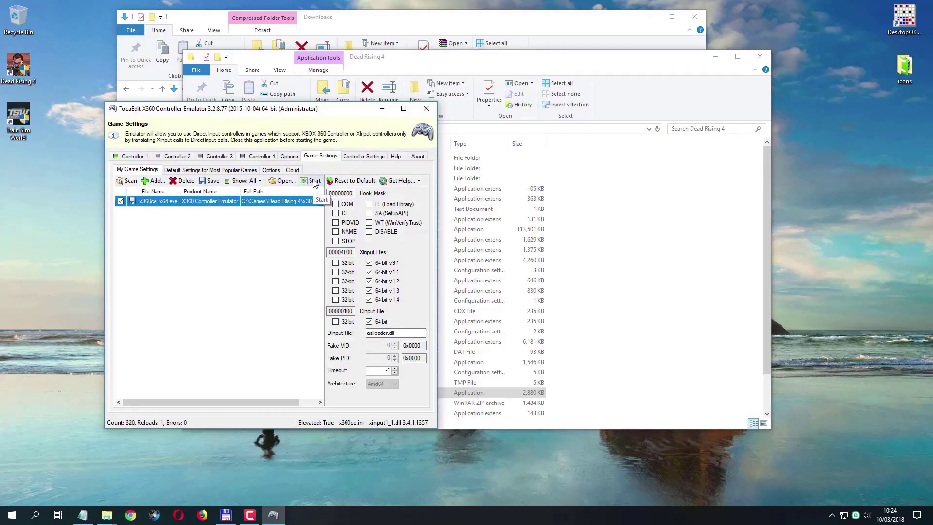
left_click_drag(321, 113, 459, 101)
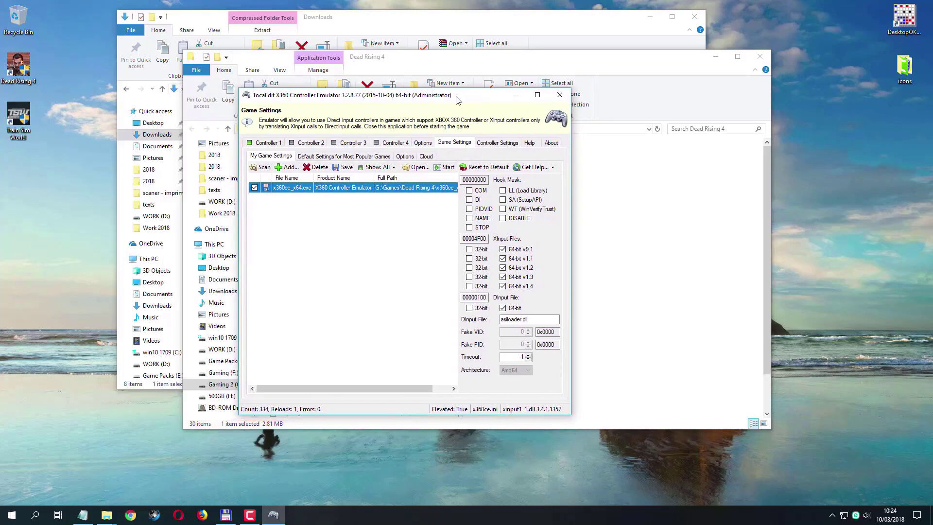
left_click(563, 96)
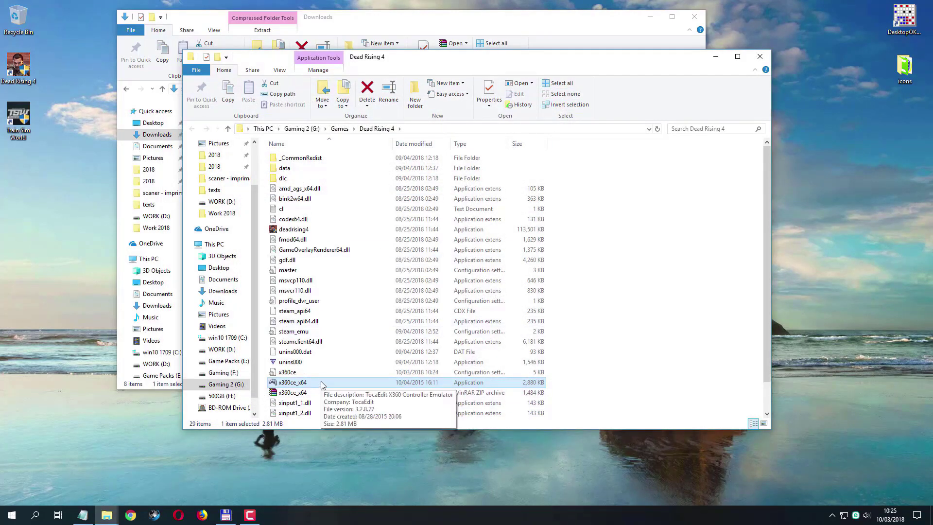
Step: Start x360ce_x64 again with administrator rights and move its window away from the screen corner
right_click(322, 384)
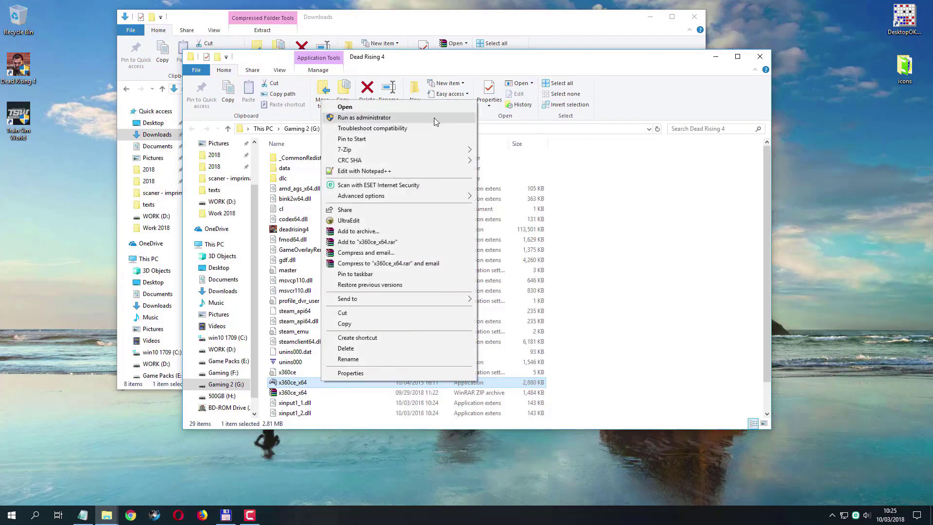
left_click(434, 118)
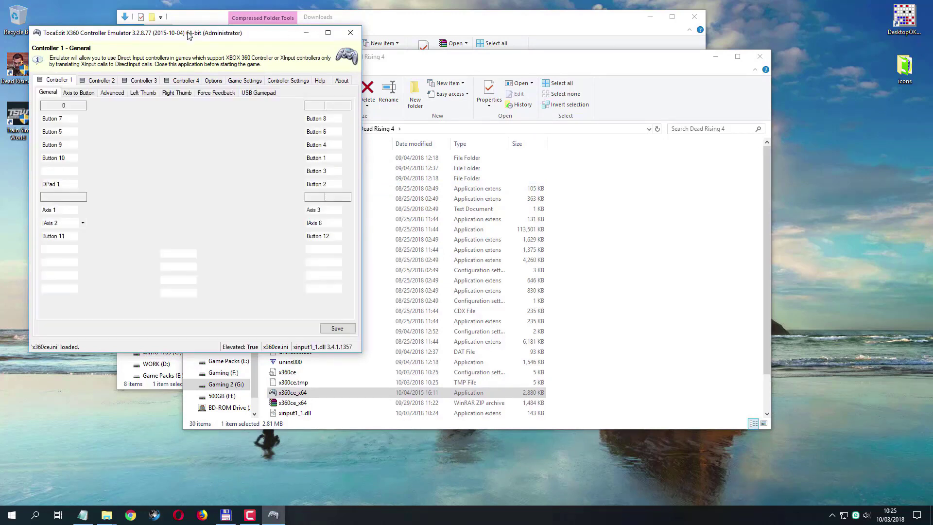
left_click_drag(189, 33, 382, 82)
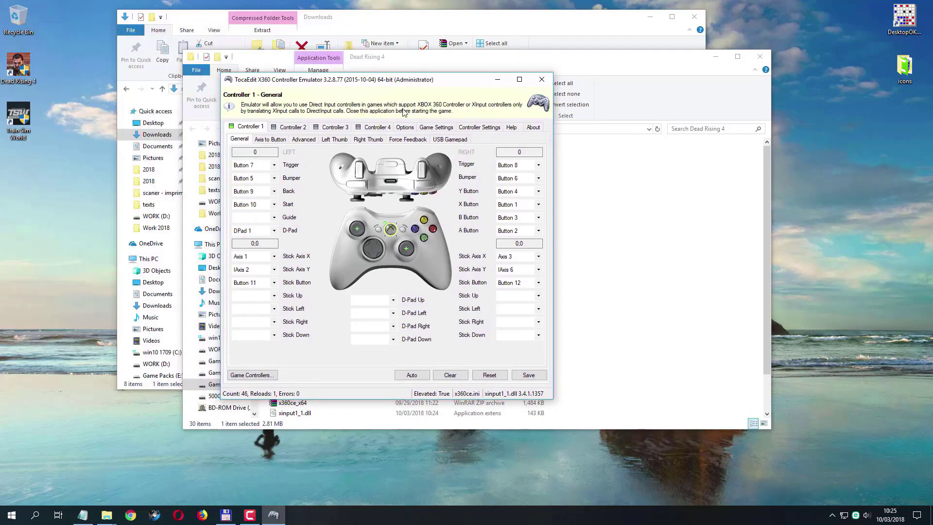
Step: In the controller settings, choose deadrising4.exe: Dead Rising 4 as the program for the USB Gamepad
left_click(471, 128)
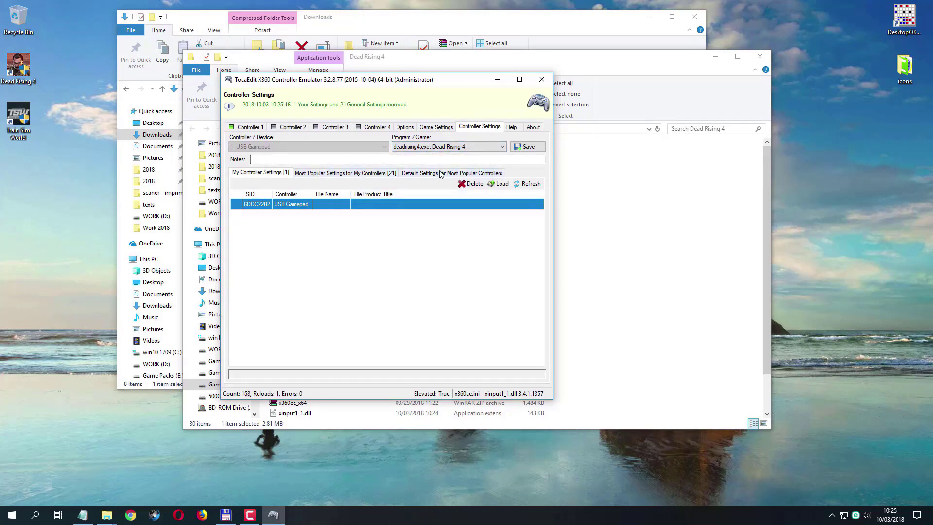
left_click(504, 147)
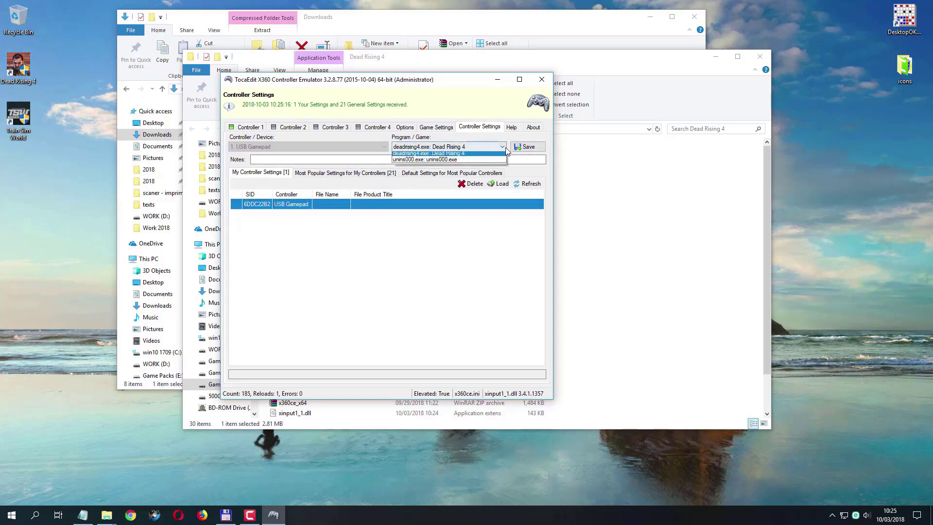
left_click(416, 154)
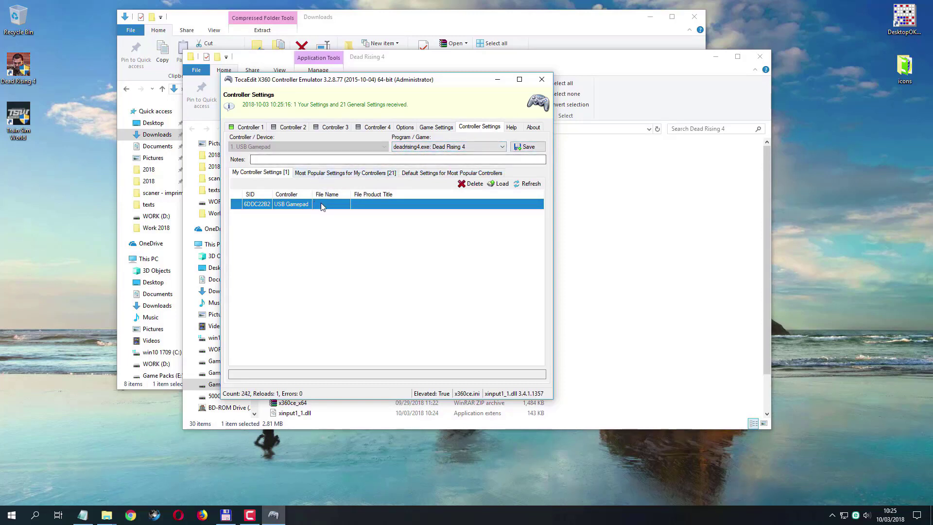
Step: Load the first XBOX 360 Controller for Windows preset from the most popular settings into the USB Gamepad and save it
left_click(324, 174)
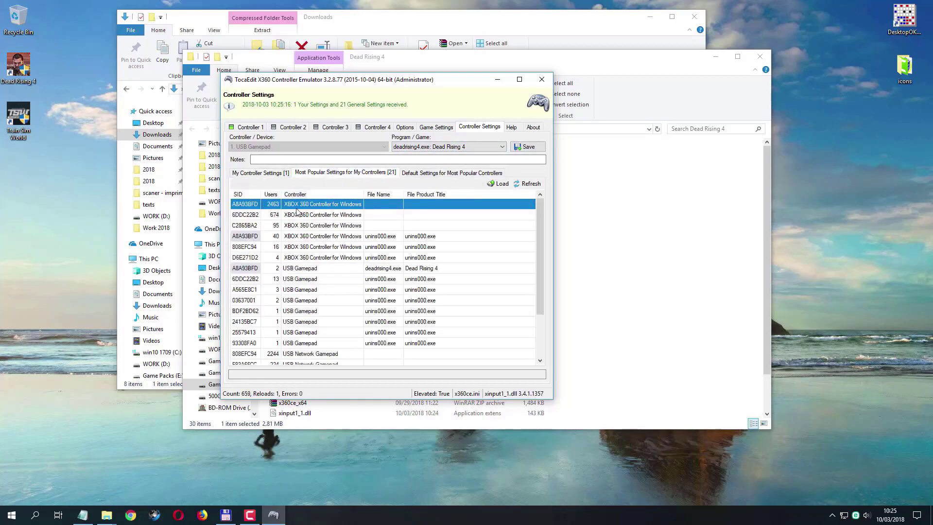
left_click(497, 186)
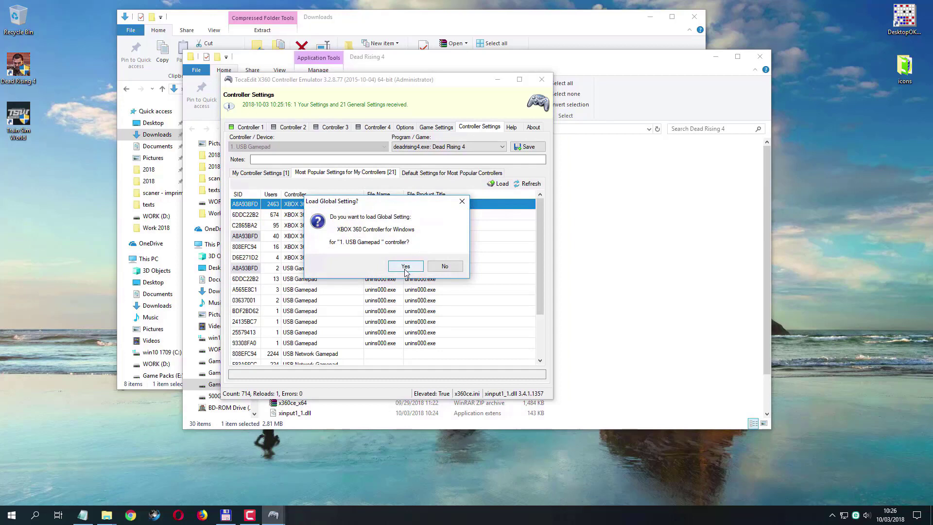
left_click(406, 266)
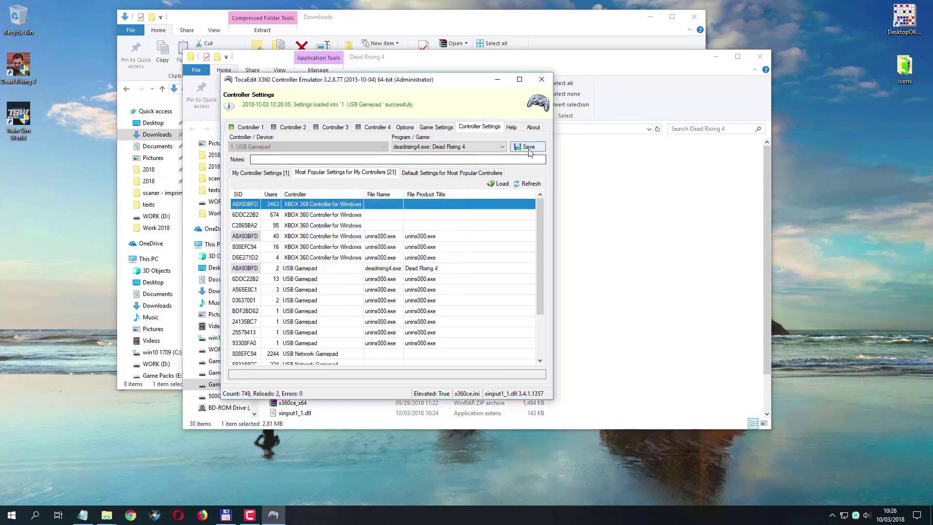
left_click(536, 150)
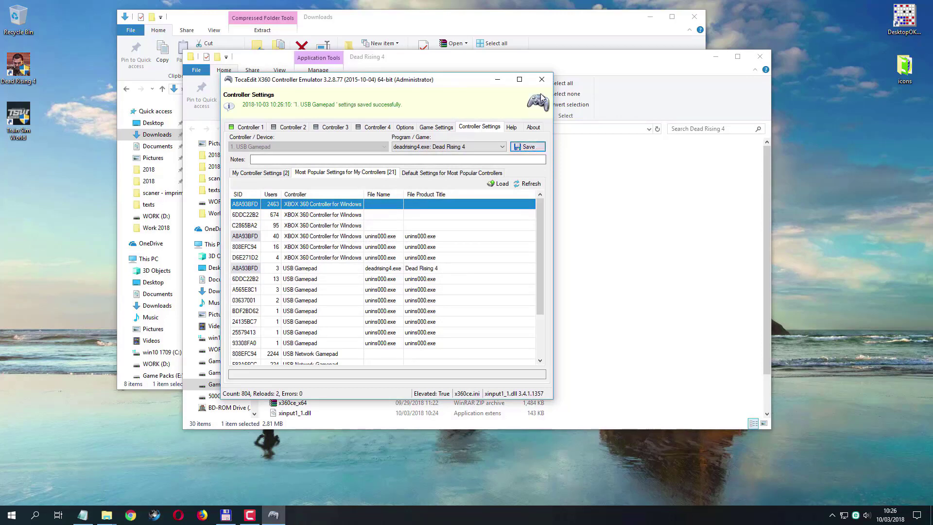
Step: Close the emulator and run x360ce_x64 from the Dead Rising 4 folder again as administrator
left_click(427, 127)
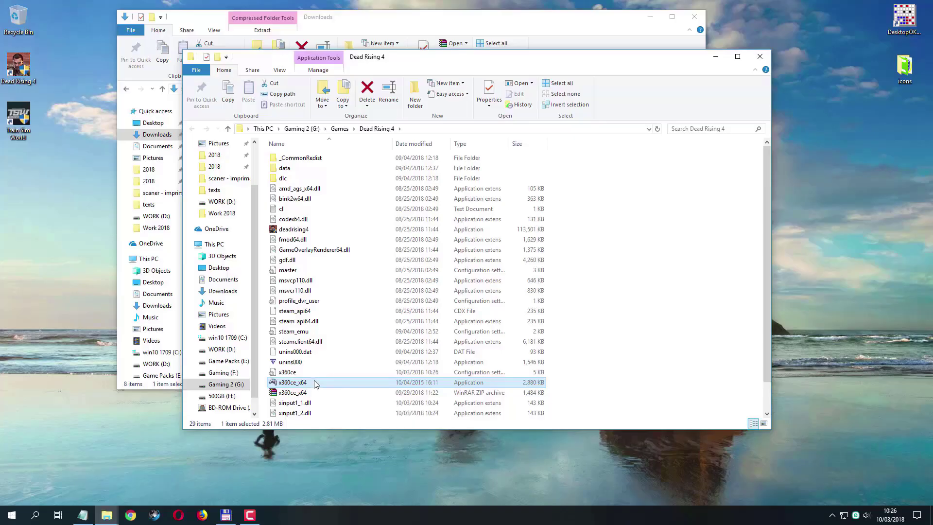
right_click(314, 383)
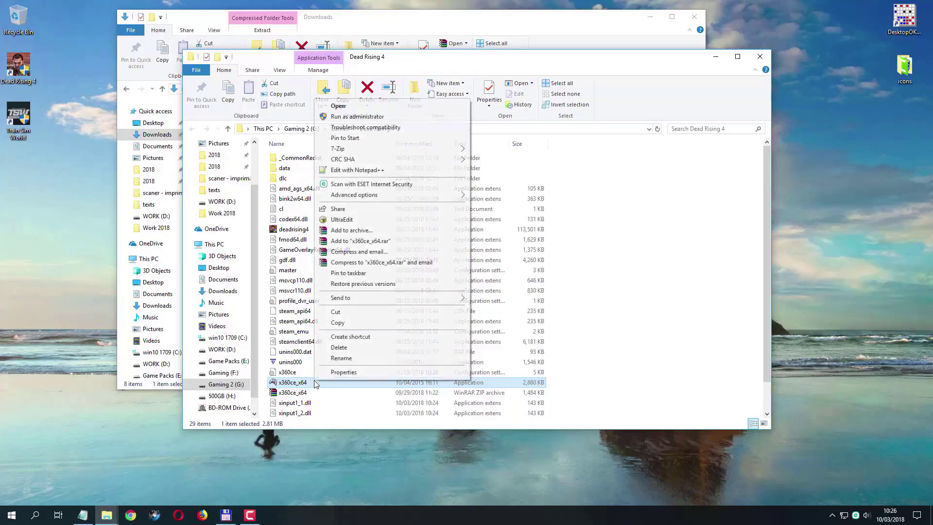
left_click(370, 117)
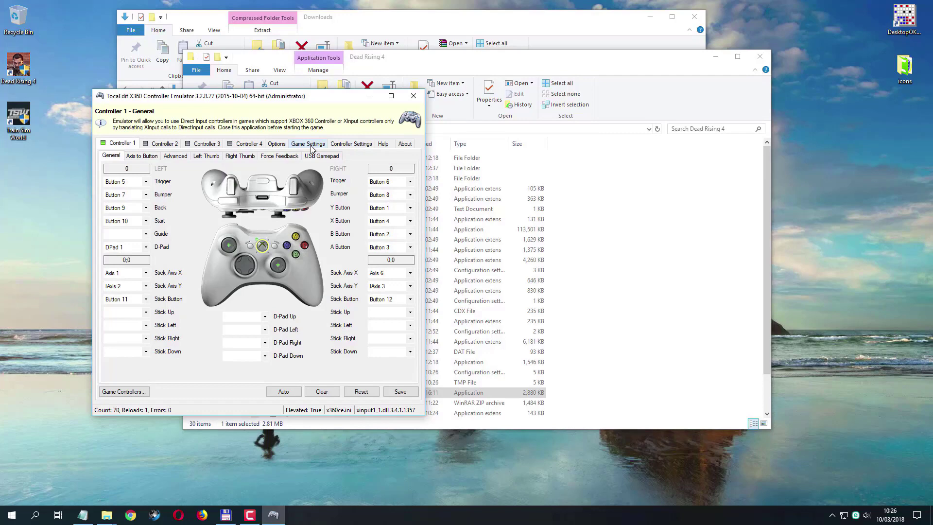
Step: In the game settings for x360ce_x64.exe, switch all five XInput files and the DInput file from 64-bit to 32-bit
left_click(313, 146)
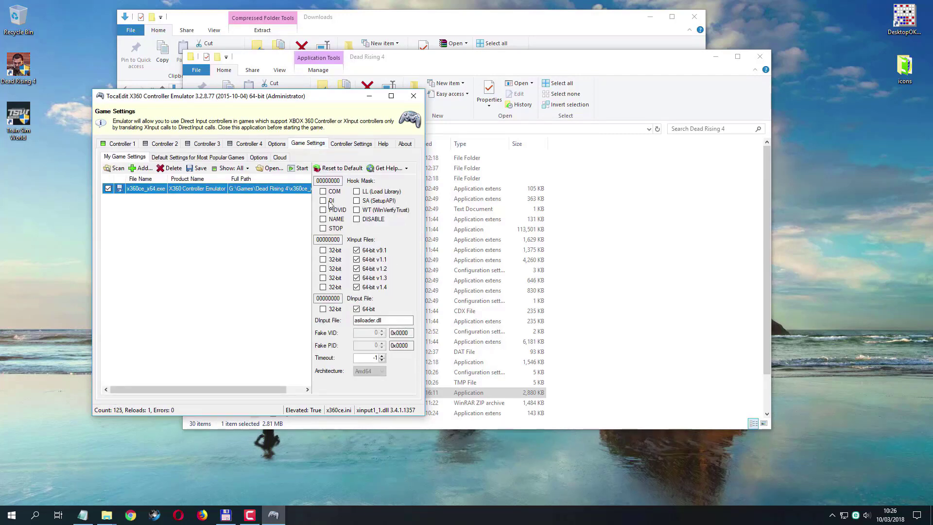
left_click(323, 250)
left_click(323, 259)
left_click(323, 268)
left_click(323, 278)
left_click(323, 287)
left_click(323, 309)
Step: Enable the COM, DI, PIDVID, NAME, LL, SA and WT hook masks for x360ce_x64.exe, then save and close the emulator
left_click(334, 191)
left_click(333, 201)
left_click(336, 210)
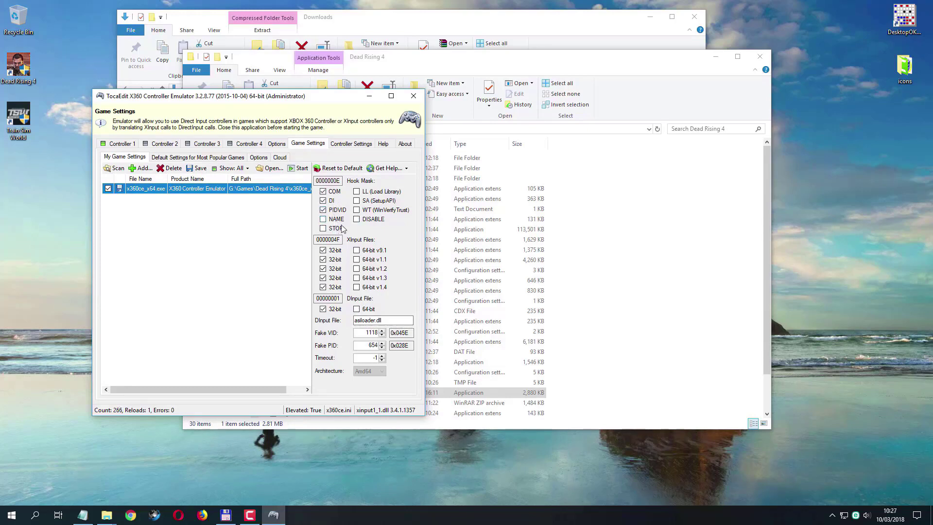
left_click(341, 223)
left_click(377, 193)
left_click(376, 201)
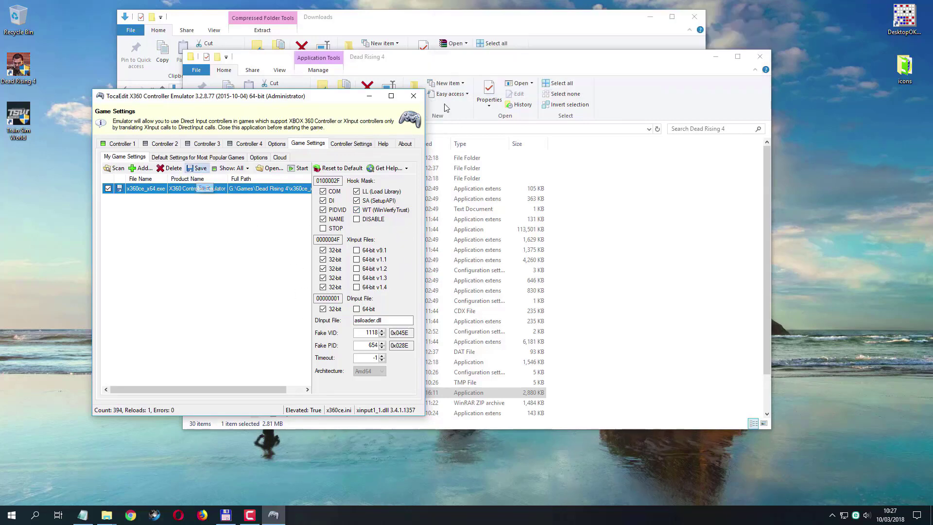
left_click(414, 96)
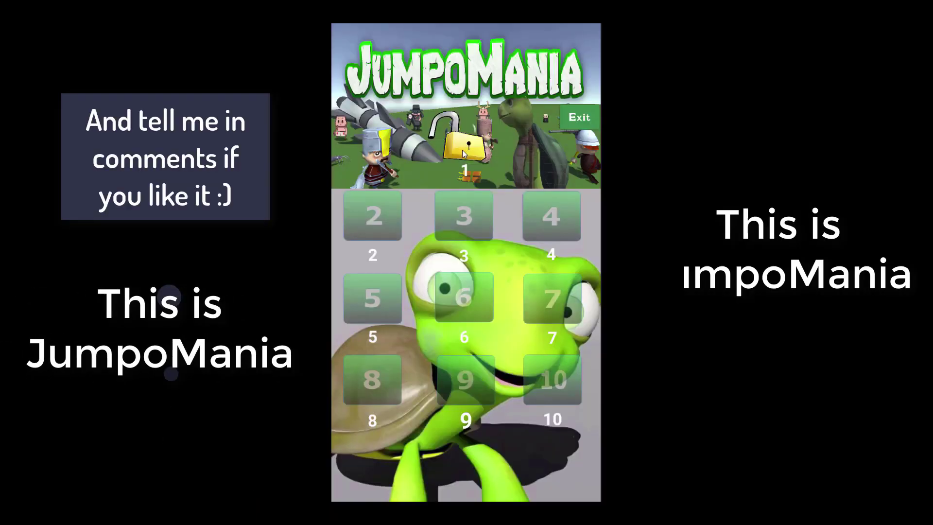
Step: Start level 1 in JumpoMania and rotate the tower platforms
left_click(463, 153)
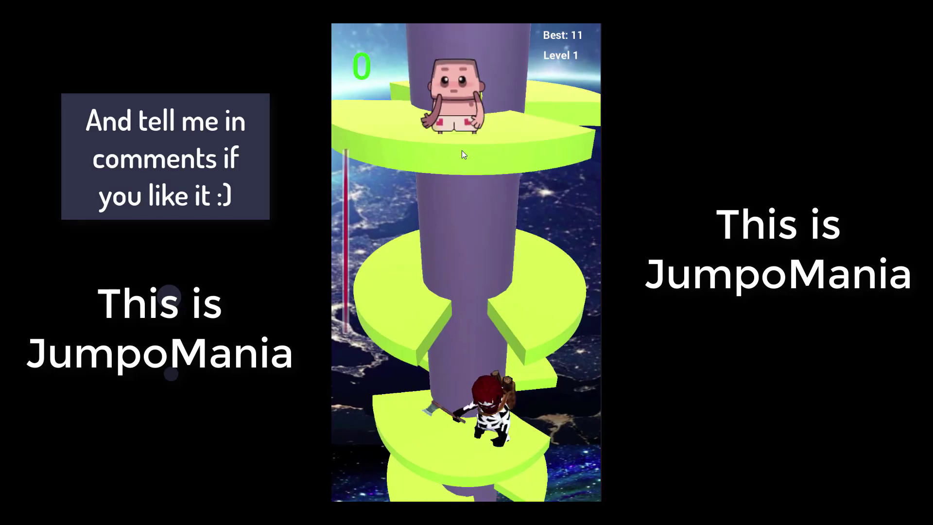
left_click_drag(569, 197, 547, 216)
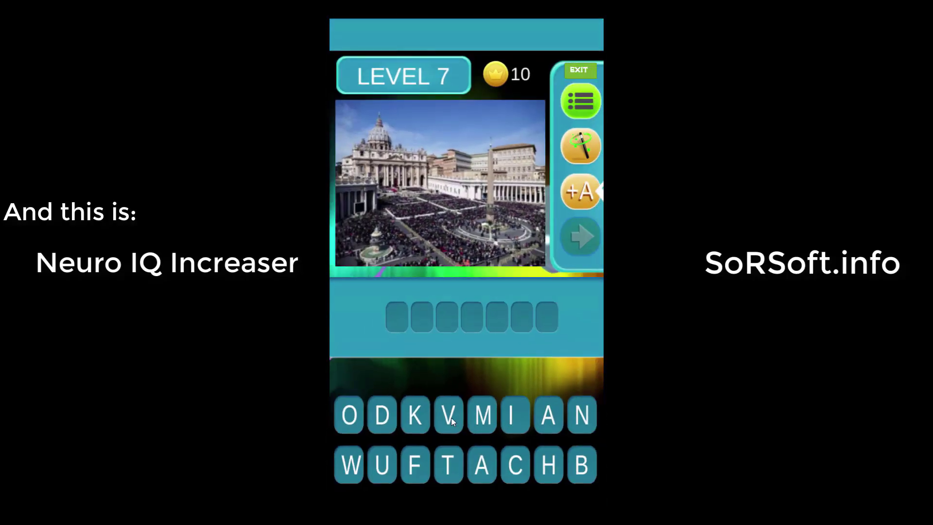
Step: In Neuro IQ Increaser, spell VATICAN as the level 7 answer and advance to the next level
left_click(448, 414)
left_click(548, 414)
left_click(448, 465)
left_click(511, 415)
left_click(515, 464)
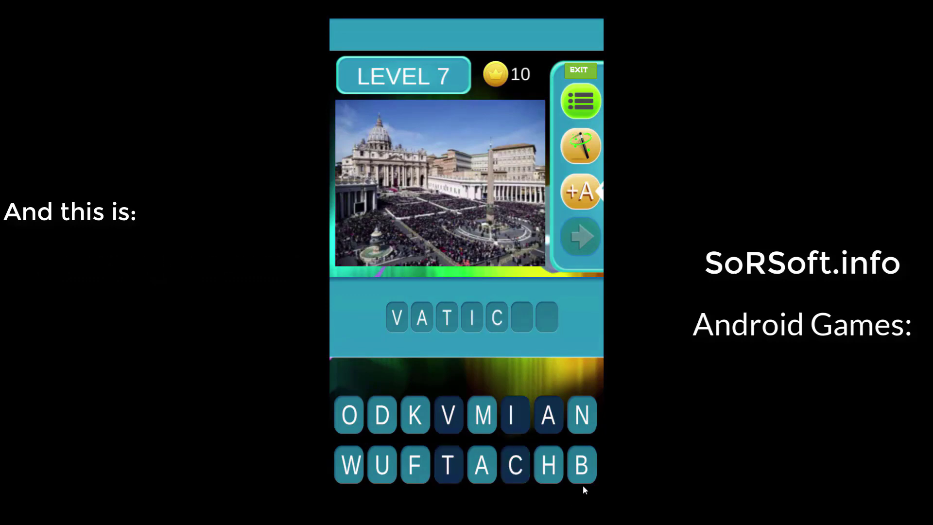
left_click(481, 464)
left_click(582, 414)
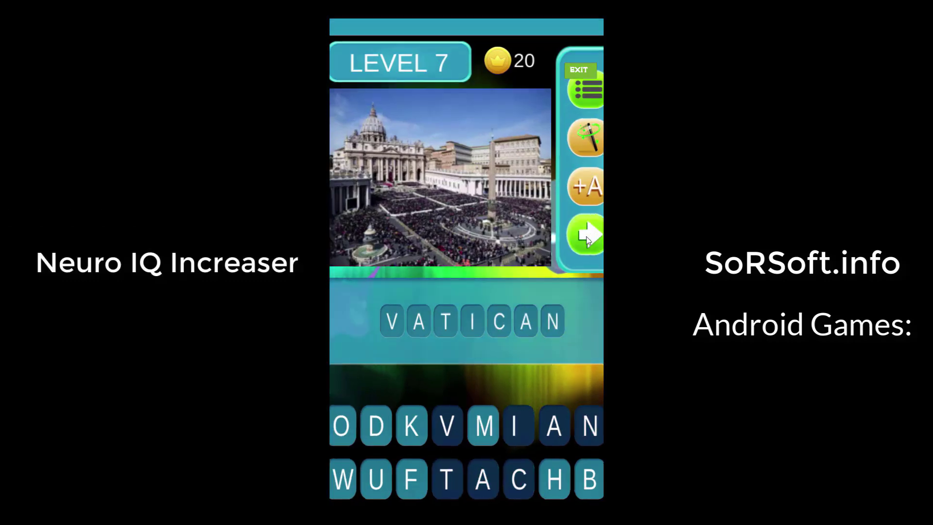
left_click(587, 237)
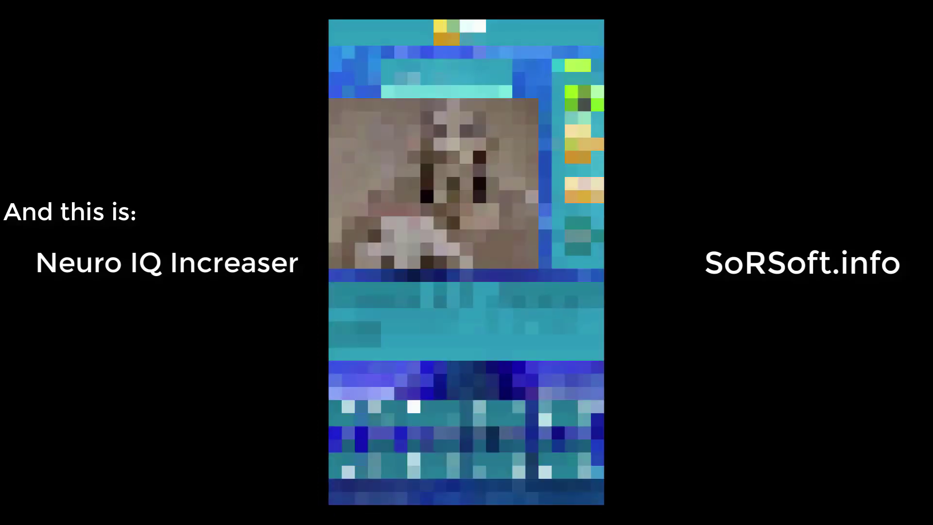
Step: Have the level 8 puzzle solved automatically for 15 coins
left_click(583, 145)
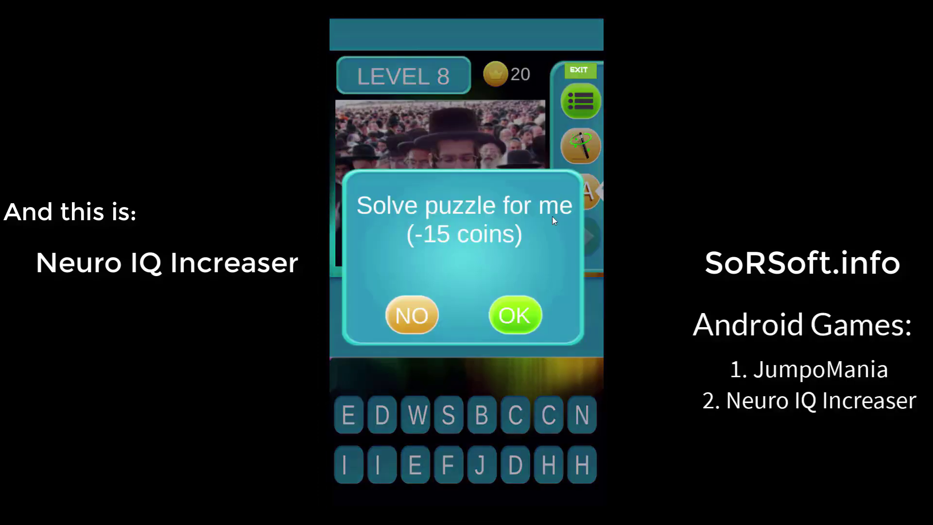
left_click(521, 311)
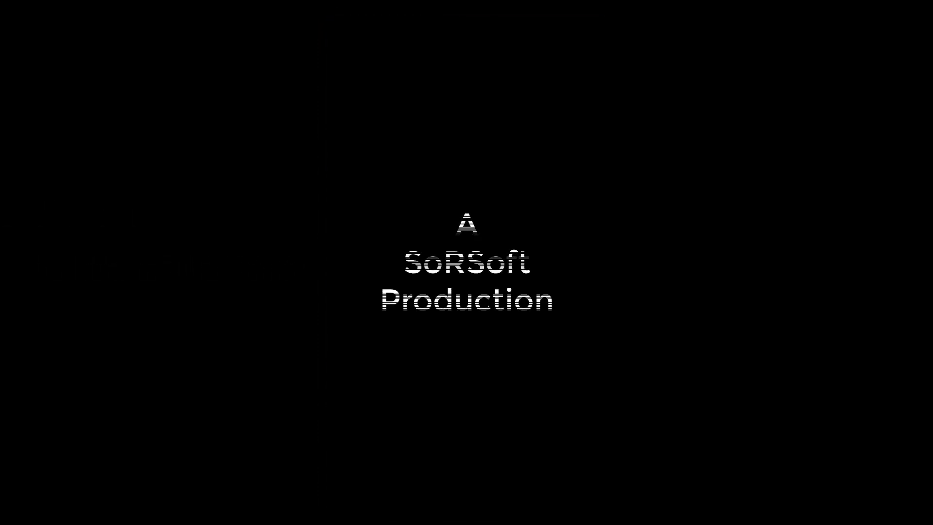